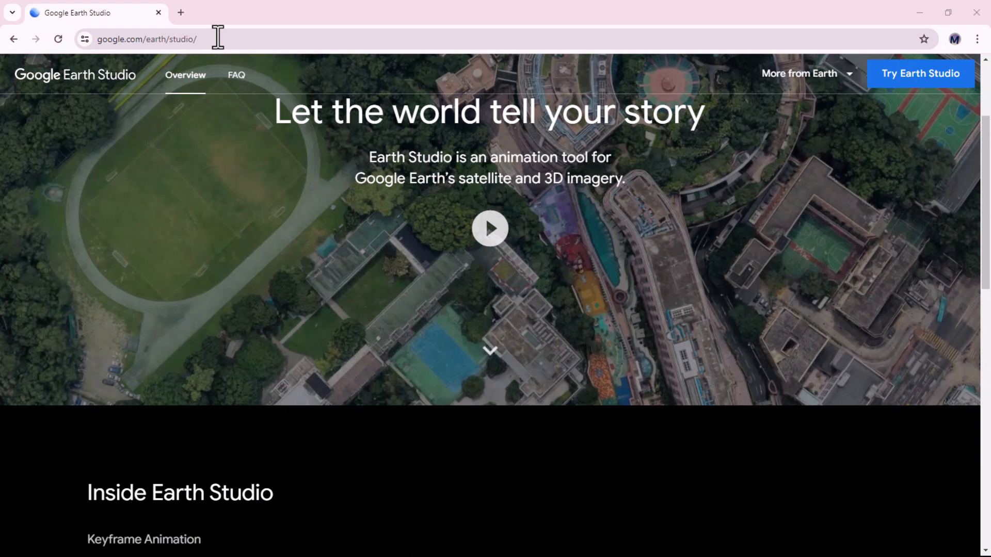
Launch Earth Studio from its overview page
{"action": "left_click", "coordinate": [911, 89]}
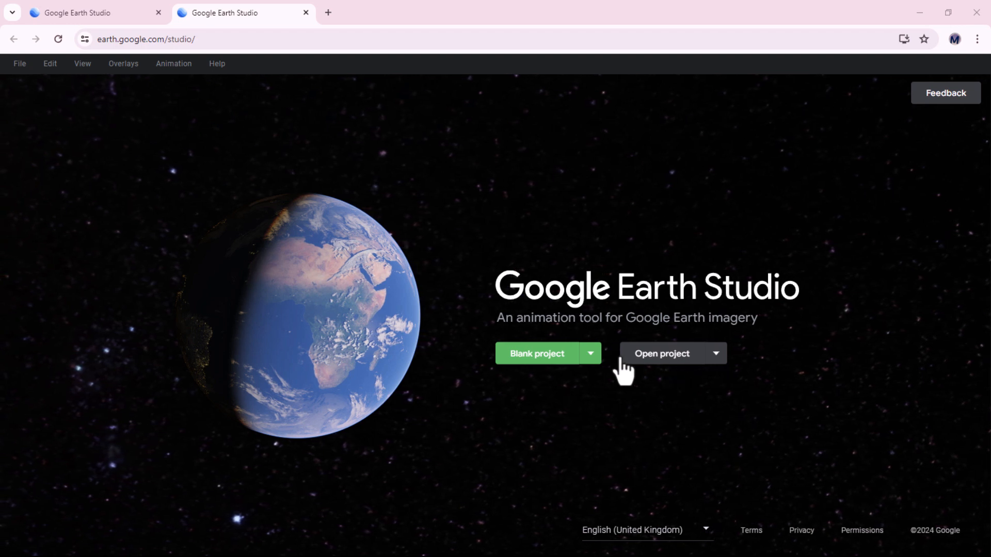
{"action": "left_click", "coordinate": [591, 355]}
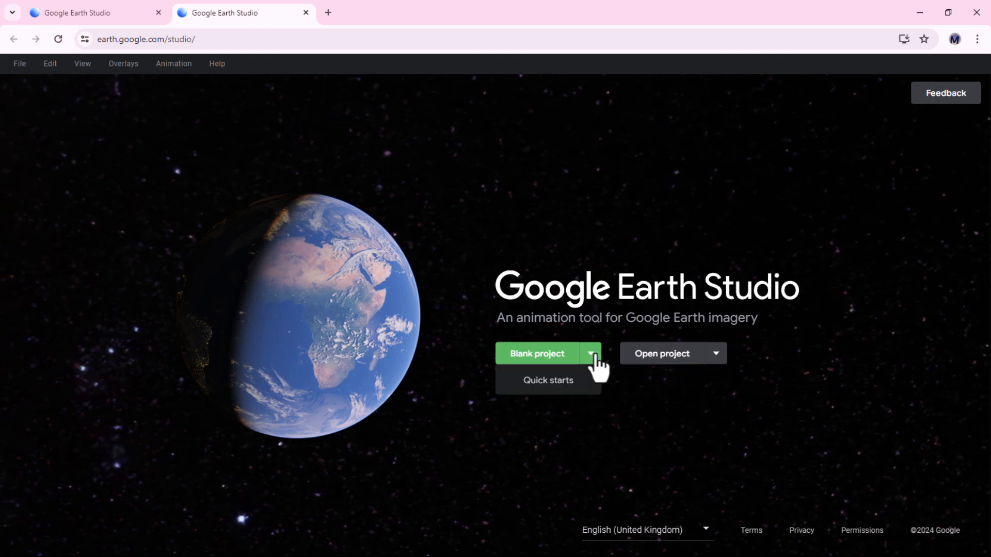
{"action": "left_click", "coordinate": [545, 386]}
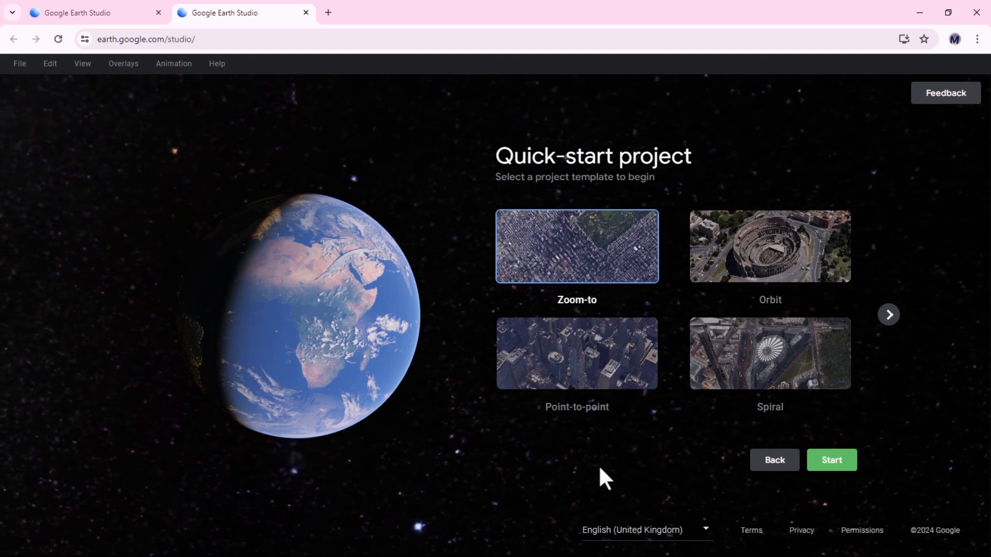
{"action": "left_click", "coordinate": [774, 464]}
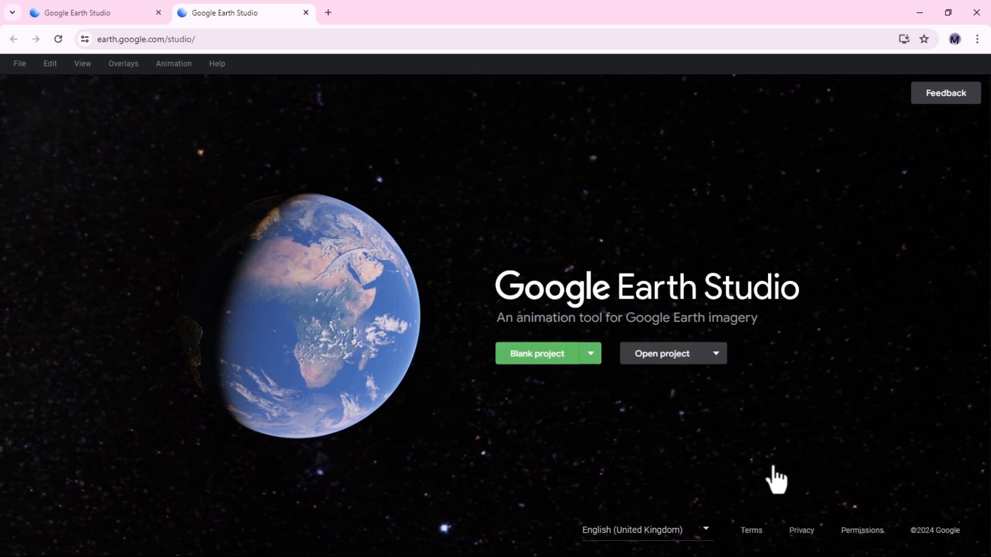
Start a blank project and name it Capetown
{"action": "left_click", "coordinate": [529, 361]}
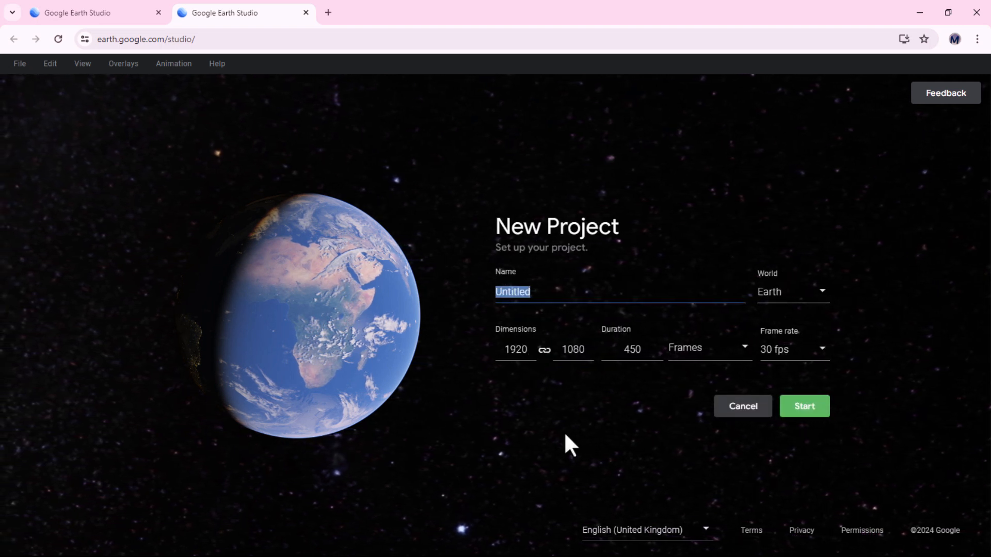
{"action": "type", "text": "Cap"}
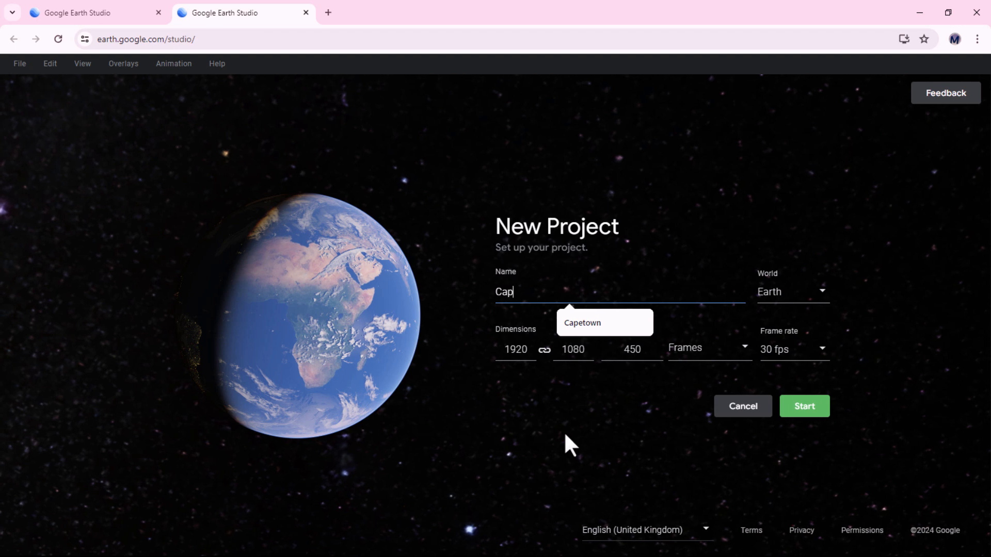
{"action": "type", "text": "etown"}
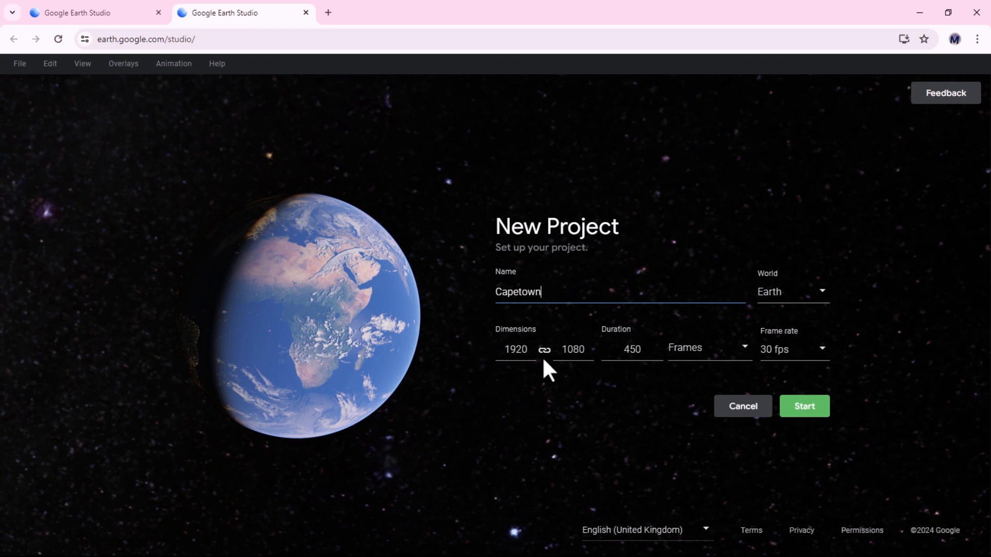
Set the project duration to 25
{"action": "double_click", "coordinate": [505, 354]}
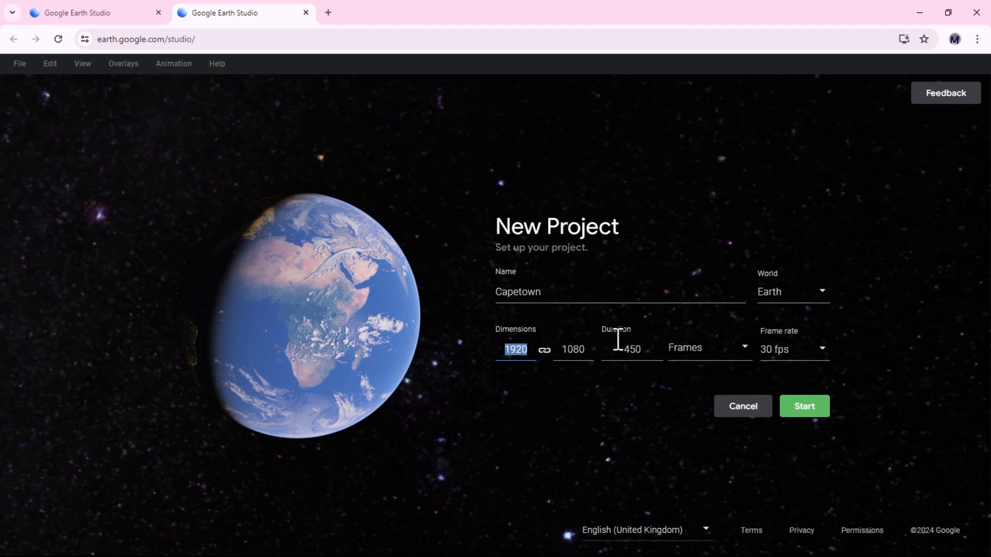
{"action": "left_click_drag", "start_coordinate": [651, 354], "coordinate": [625, 350]}
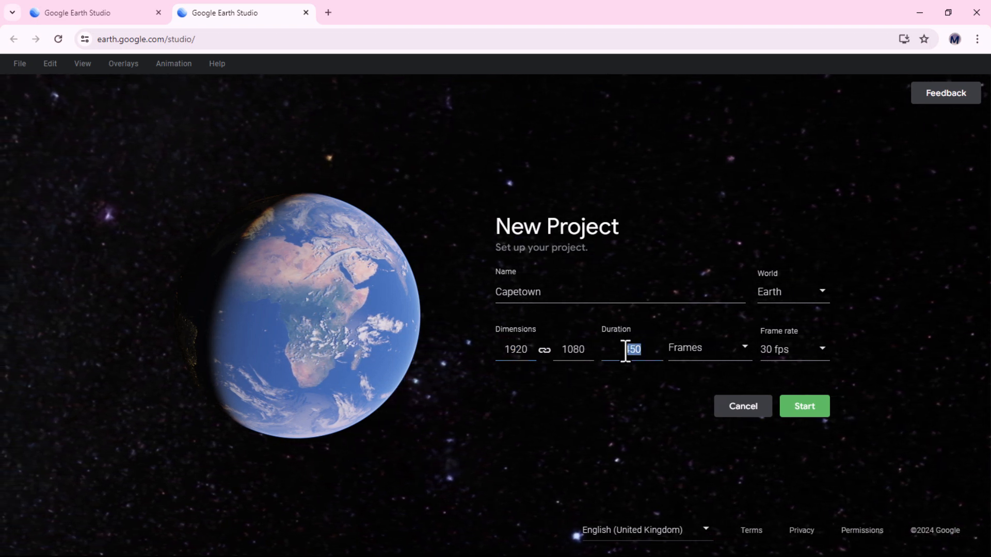
{"action": "type", "text": "25"}
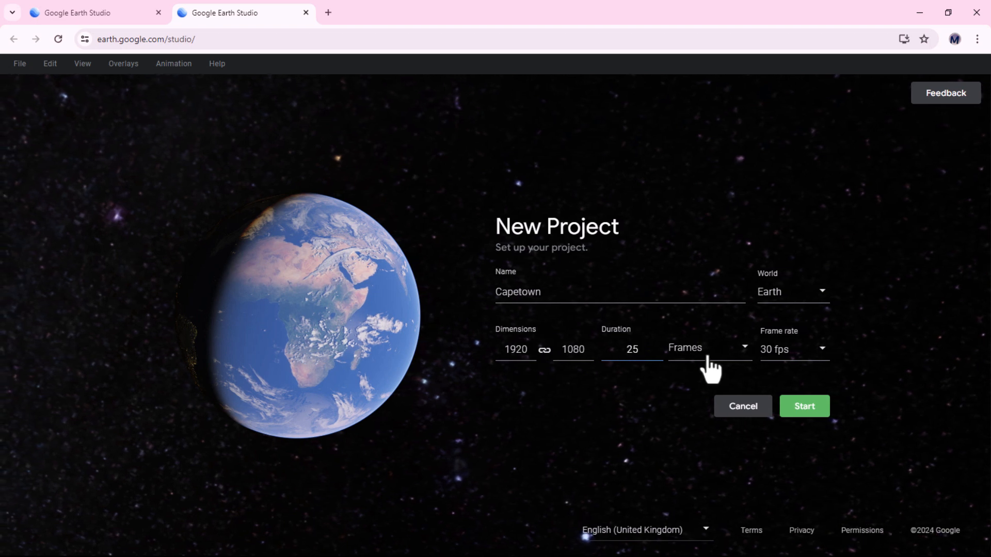
Keep the duration unit as Frames and the frame rate at 30 fps
{"action": "left_click", "coordinate": [722, 352]}
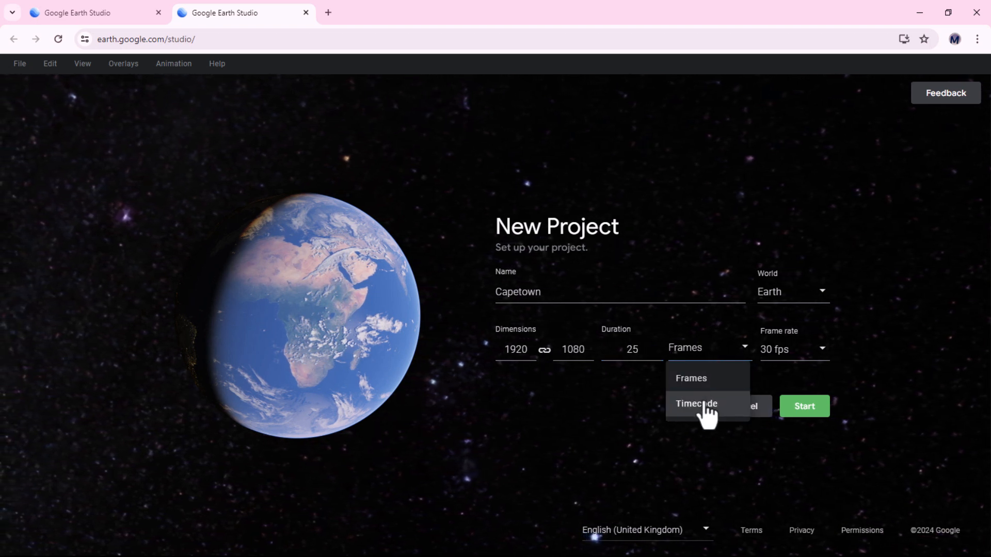
{"action": "left_click", "coordinate": [697, 334]}
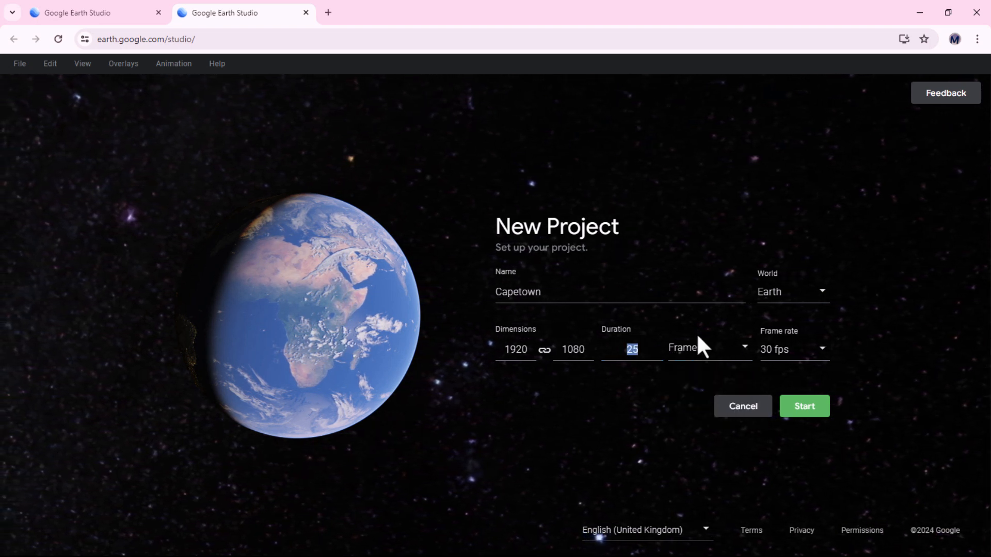
{"action": "left_click", "coordinate": [819, 355]}
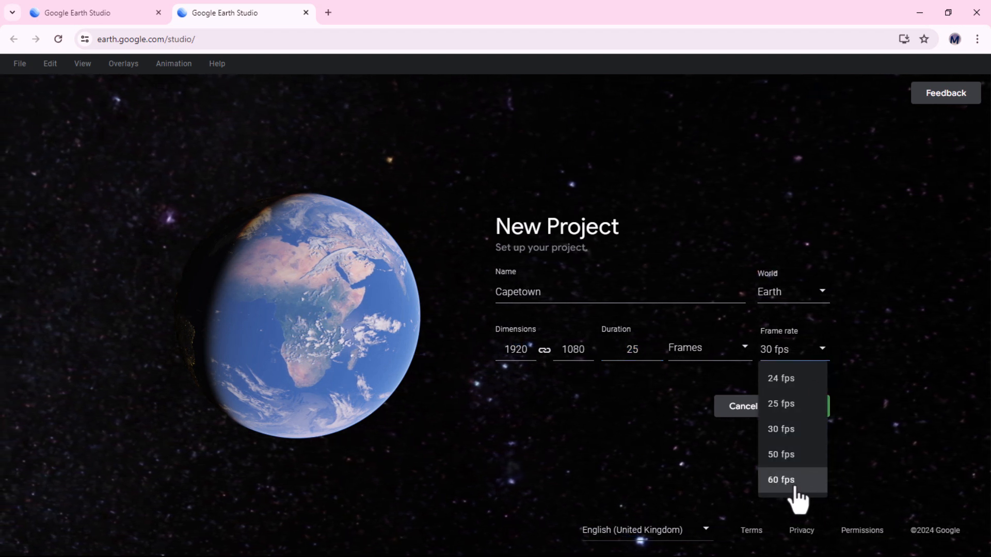
{"action": "left_click", "coordinate": [817, 433]}
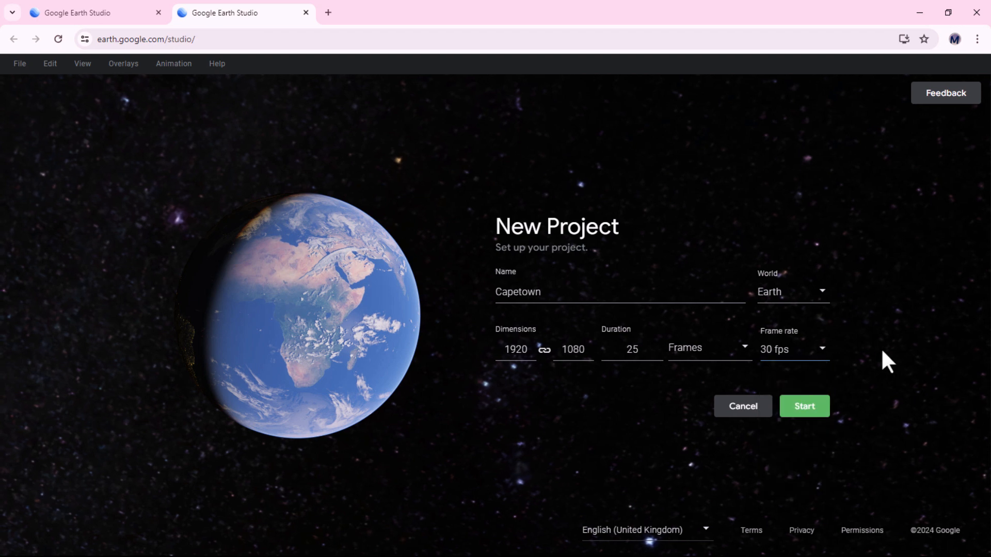
Keep Earth as the world and start the new project
{"action": "left_click", "coordinate": [820, 292]}
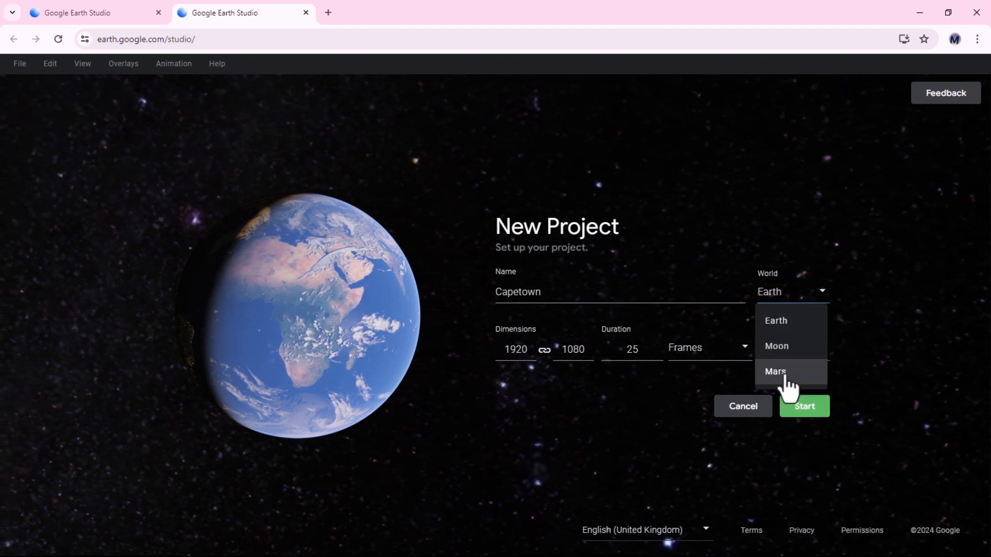
{"action": "left_click", "coordinate": [781, 322]}
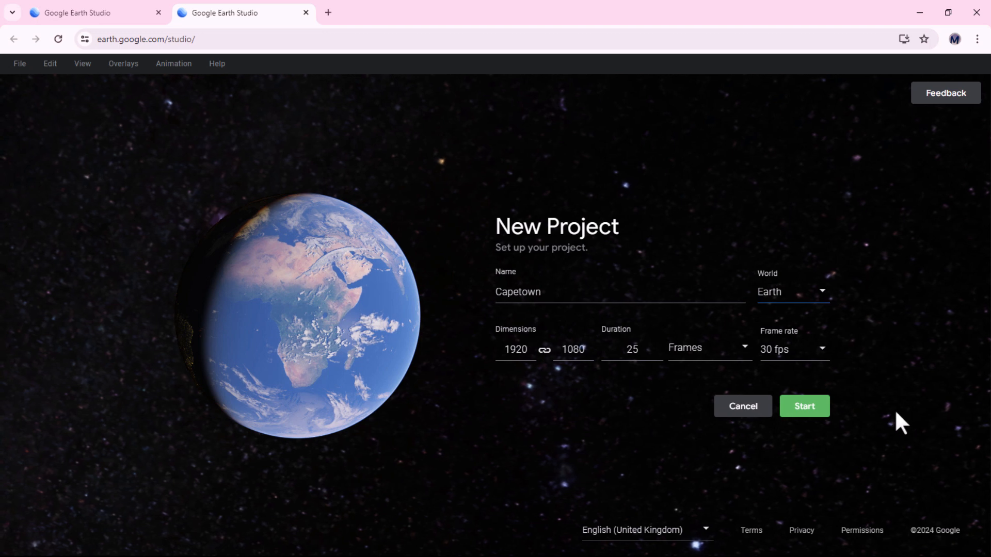
{"action": "left_click", "coordinate": [817, 409]}
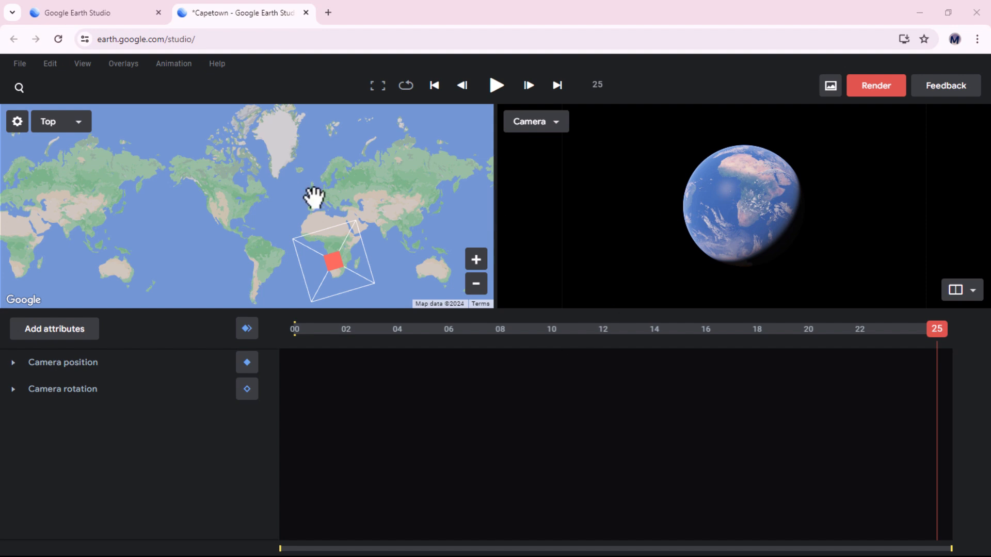
Choose the two-viewport layout for the workspace
{"action": "left_click", "coordinate": [973, 292]}
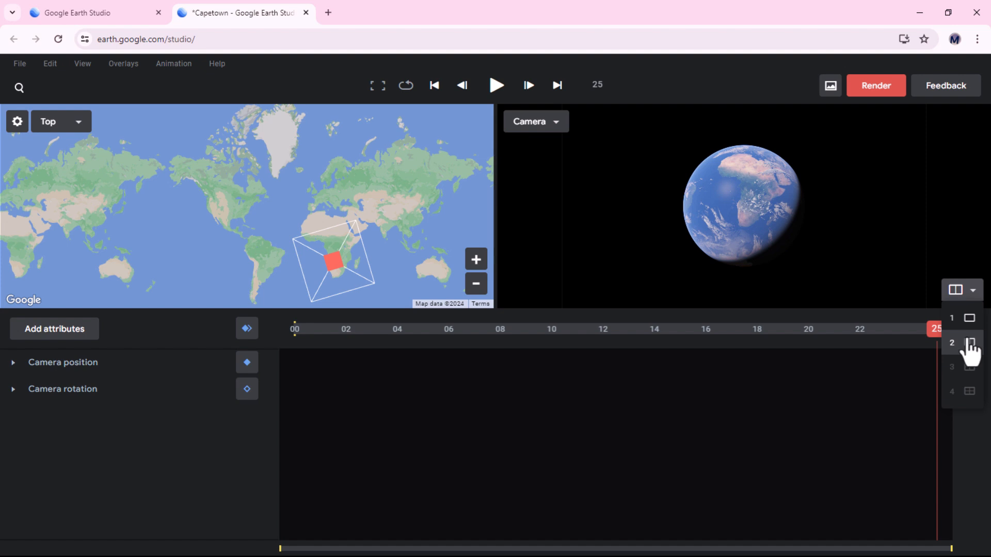
{"action": "left_click", "coordinate": [967, 296]}
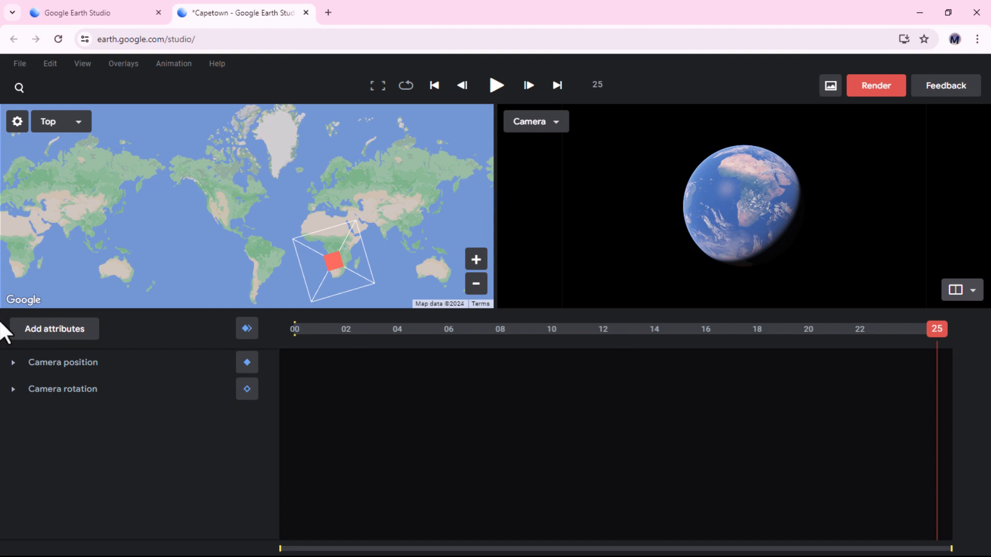
Browse the list of attributes that can be added to the timeline, closing it without adding any
{"action": "left_click", "coordinate": [51, 332]}
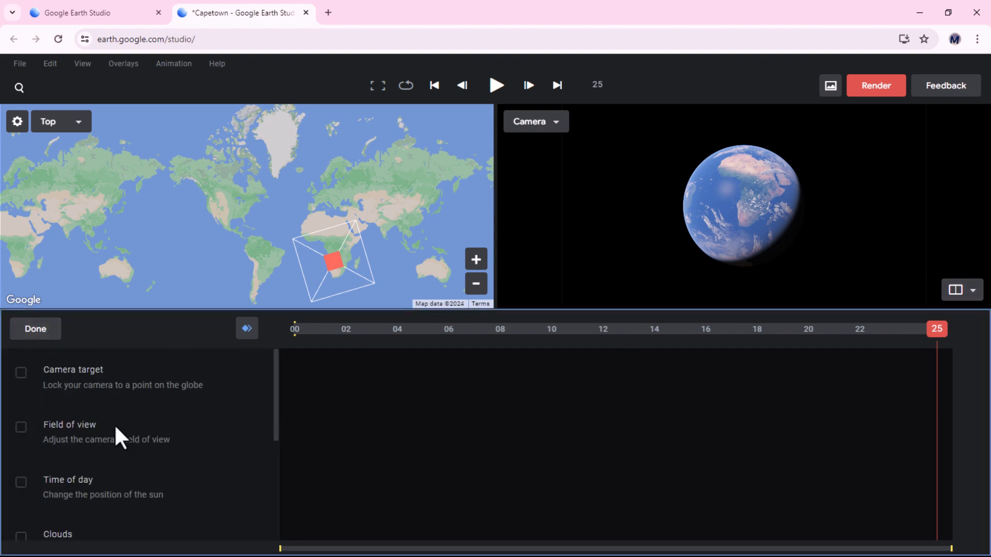
{"action": "scroll", "coordinate": [115, 435], "scroll_direction": "down", "scroll_amount": 2}
{"action": "scroll", "coordinate": [104, 423], "scroll_direction": "up", "scroll_amount": 2}
{"action": "scroll", "coordinate": [144, 407], "scroll_direction": "down", "scroll_amount": 4}
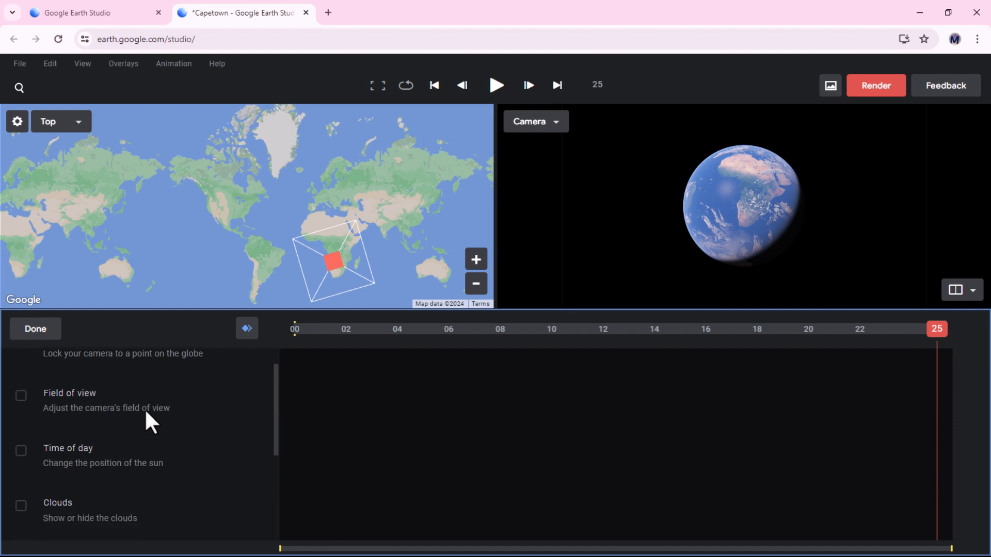
{"action": "scroll", "coordinate": [95, 435], "scroll_direction": "down", "scroll_amount": 3}
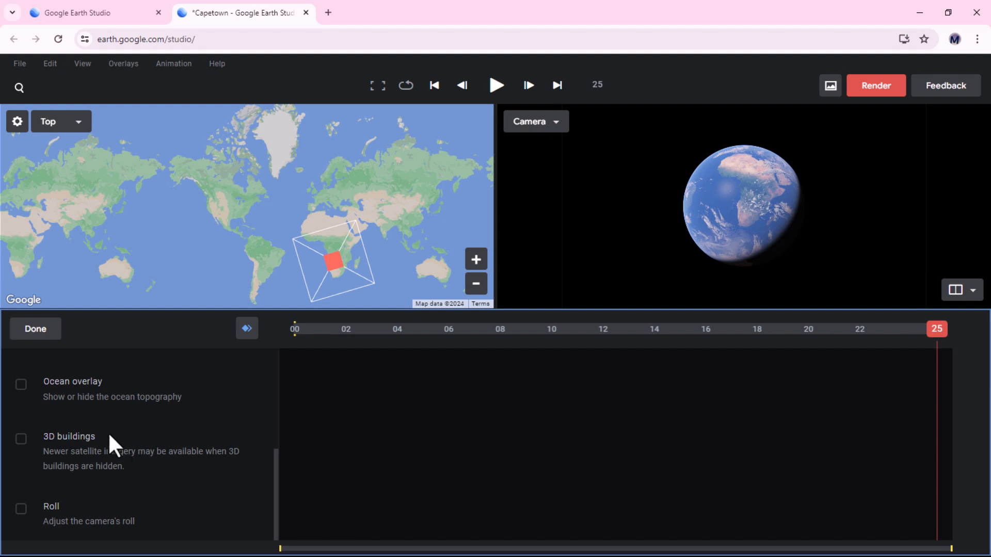
{"action": "scroll", "coordinate": [108, 436], "scroll_direction": "up", "scroll_amount": 4}
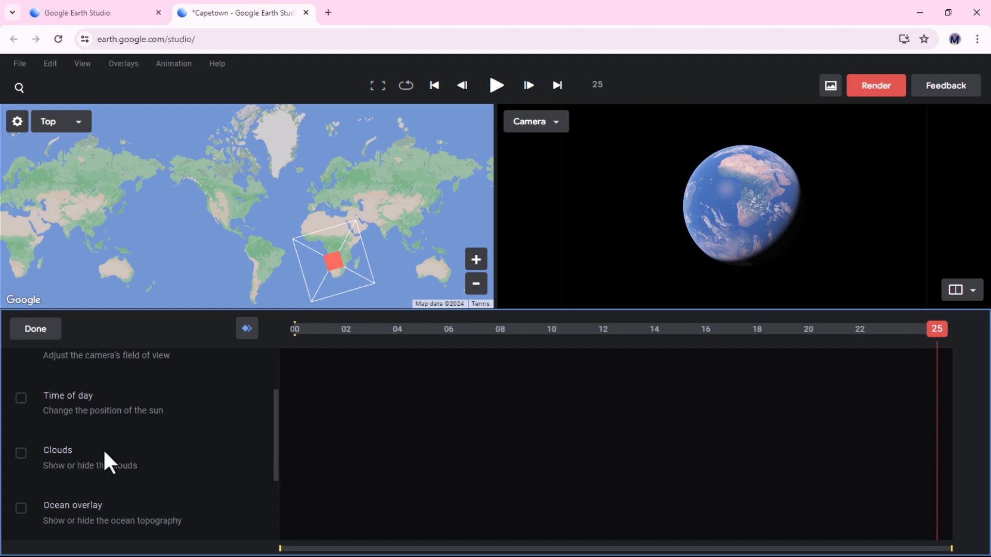
{"action": "scroll", "coordinate": [98, 459], "scroll_direction": "down", "scroll_amount": 1}
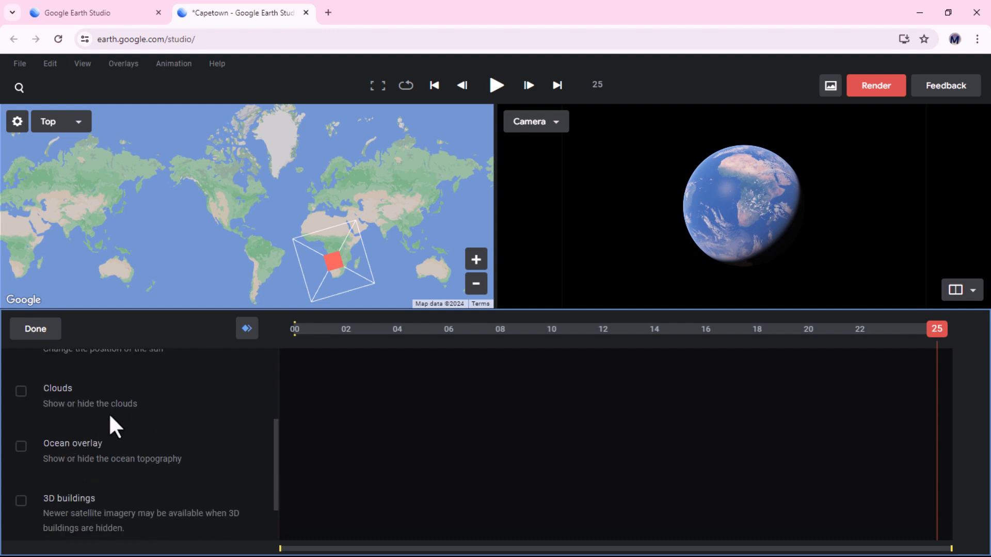
{"action": "scroll", "coordinate": [109, 426], "scroll_direction": "down", "scroll_amount": 1}
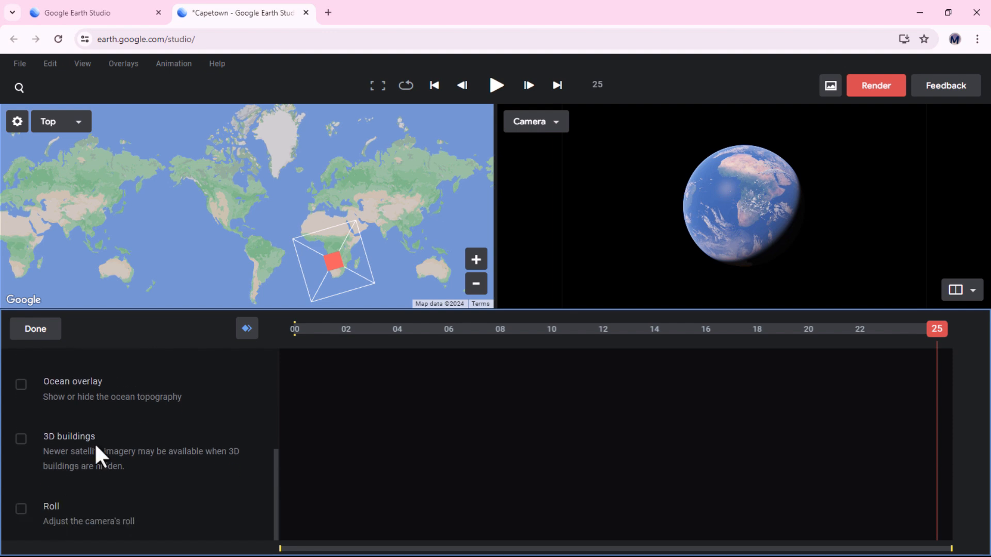
{"action": "scroll", "coordinate": [116, 412], "scroll_direction": "up", "scroll_amount": 3}
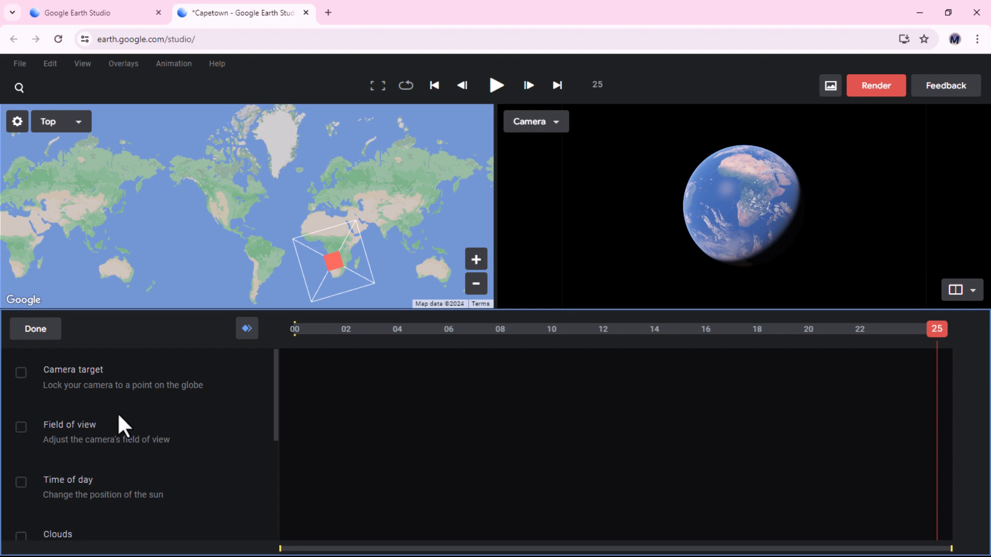
{"action": "left_click", "coordinate": [36, 330]}
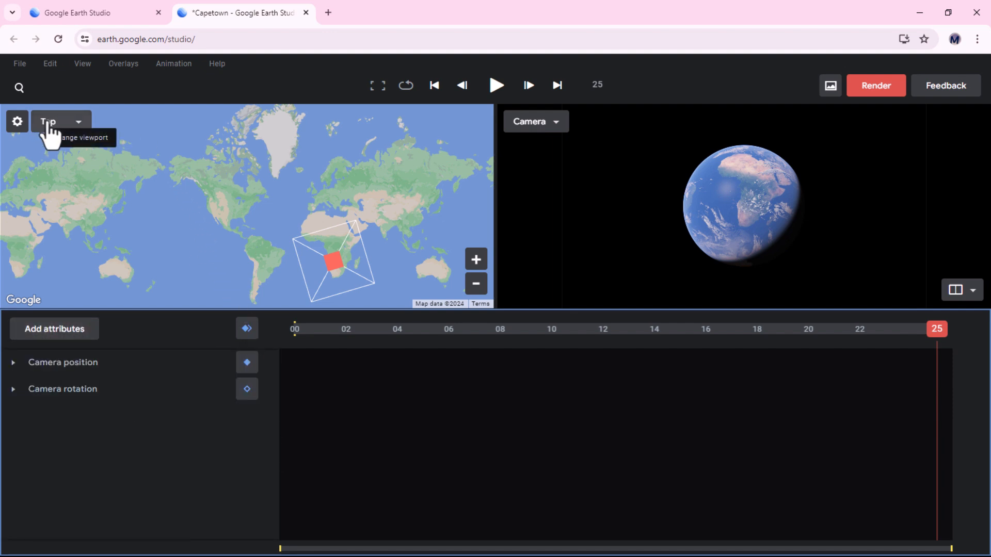
Try switching the map viewport to Satellite style, then return it to Map style
{"action": "left_click", "coordinate": [80, 125]}
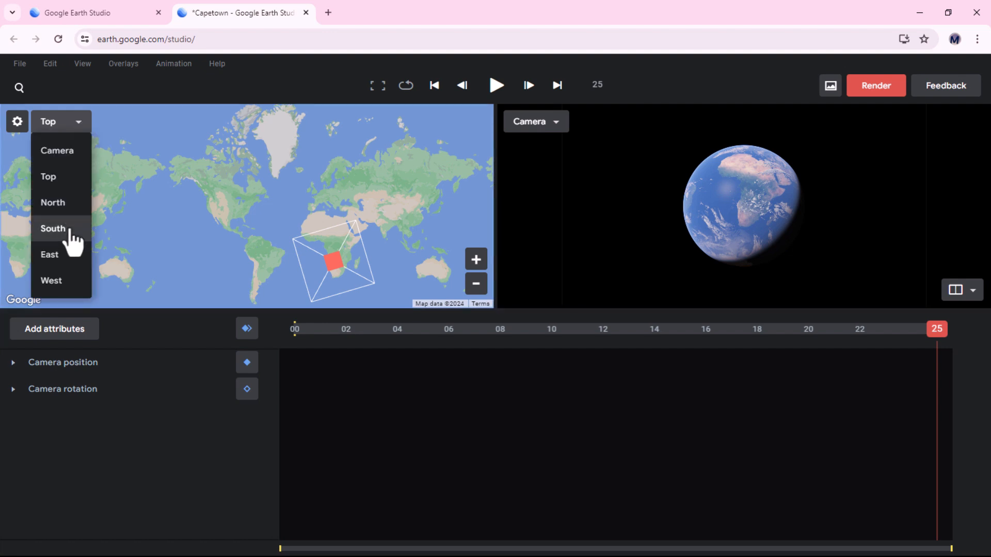
{"action": "left_click", "coordinate": [18, 123]}
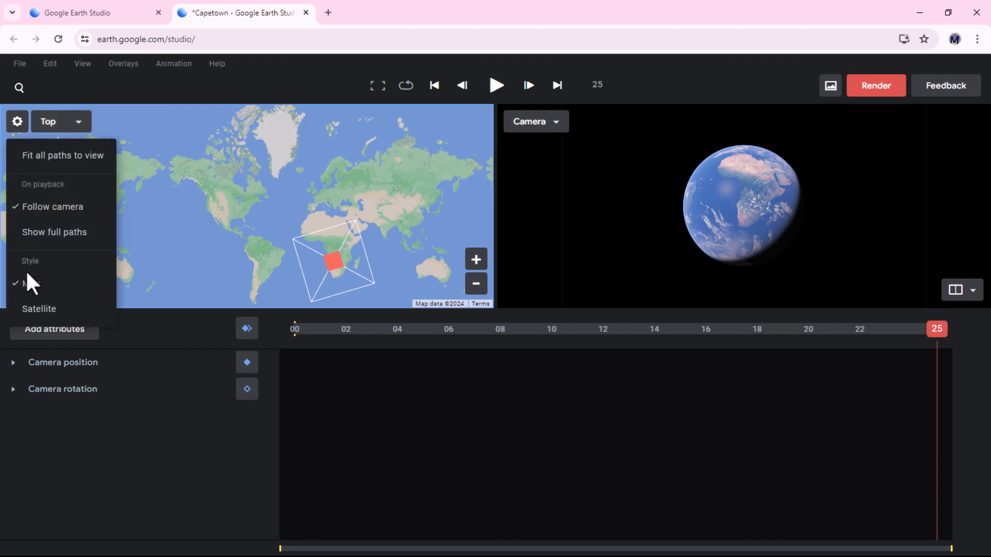
{"action": "left_click", "coordinate": [36, 310]}
{"action": "left_click", "coordinate": [18, 127]}
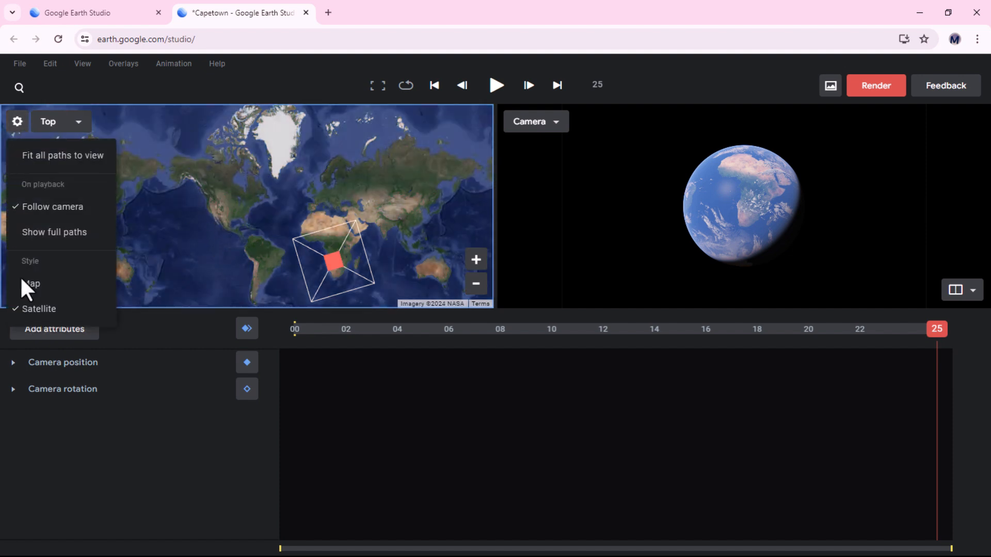
{"action": "left_click", "coordinate": [31, 285]}
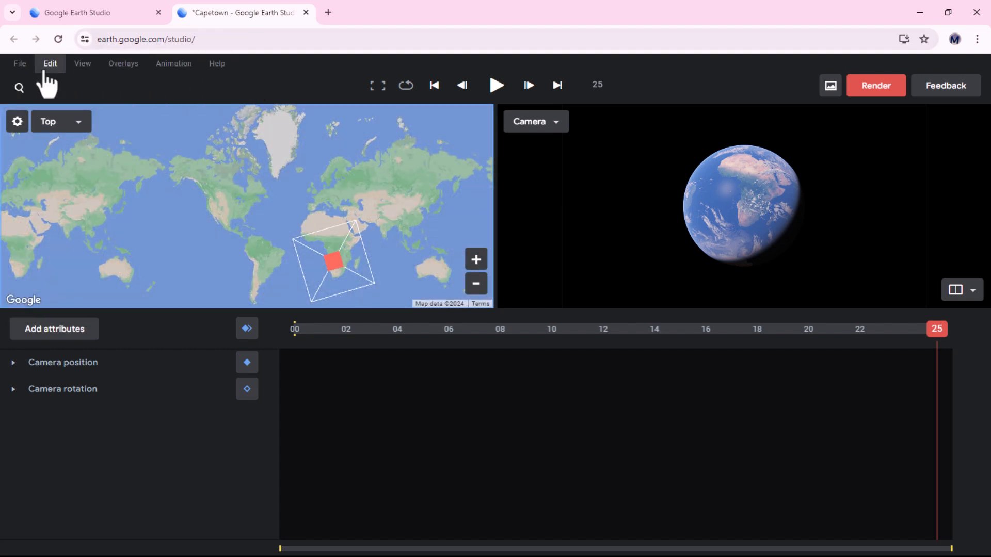
{"action": "left_click", "coordinate": [21, 65]}
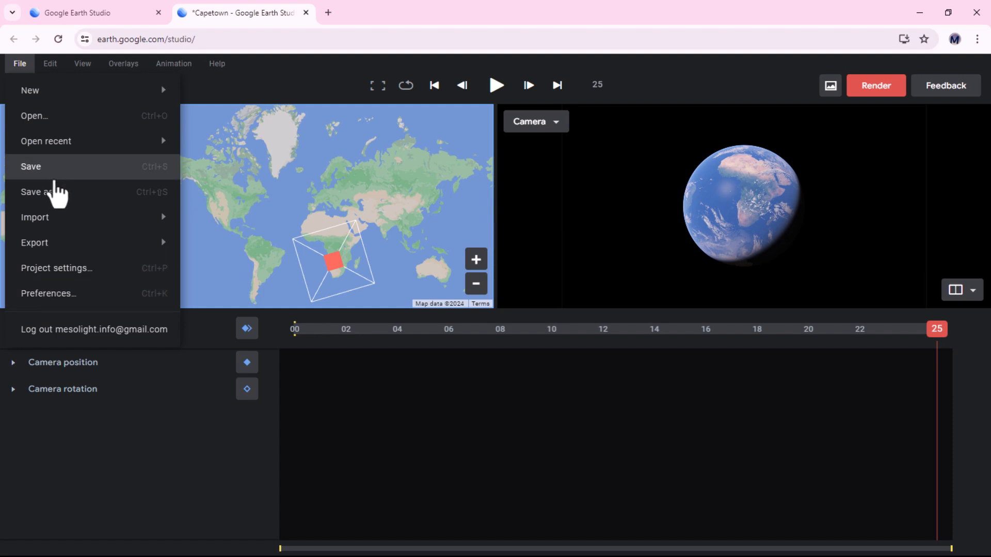
{"action": "mouse_move", "coordinate": [81, 70]}
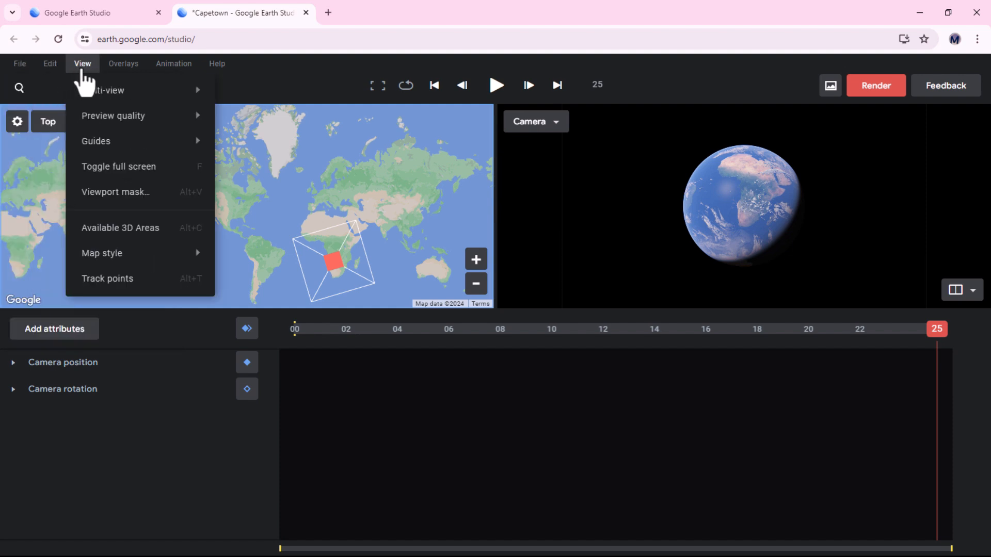
{"action": "mouse_move", "coordinate": [108, 263]}
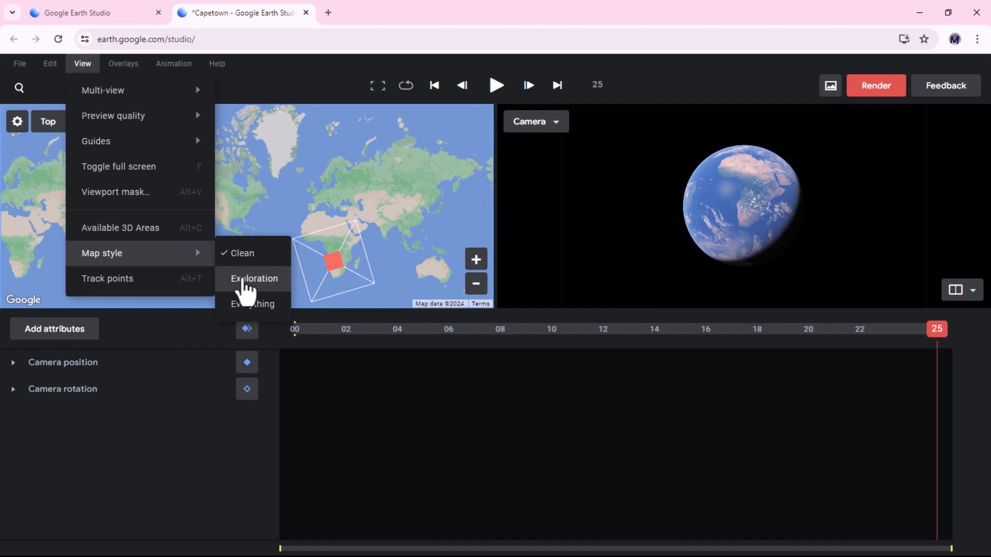
{"action": "mouse_move", "coordinate": [109, 124]}
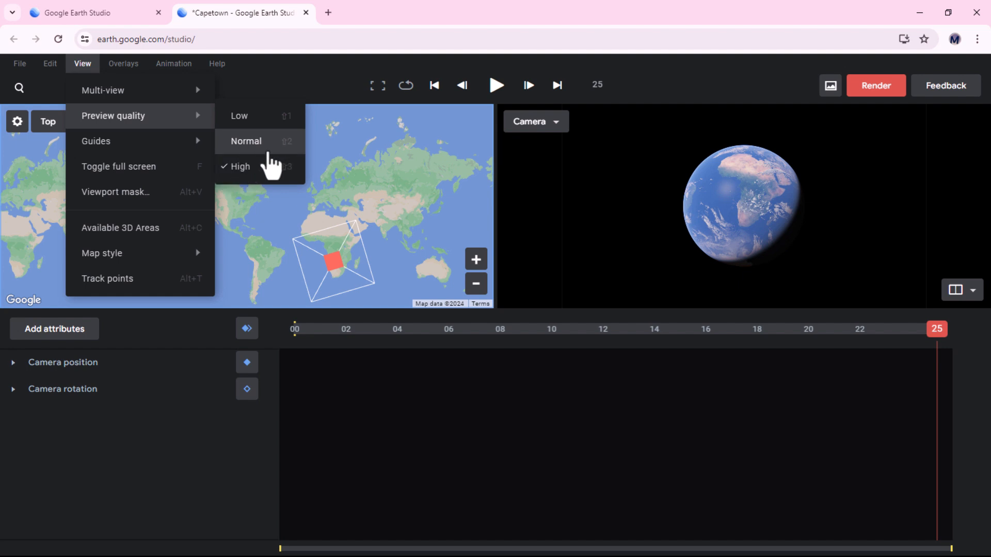
Switch the map style to Exploration
{"action": "left_click", "coordinate": [301, 80]}
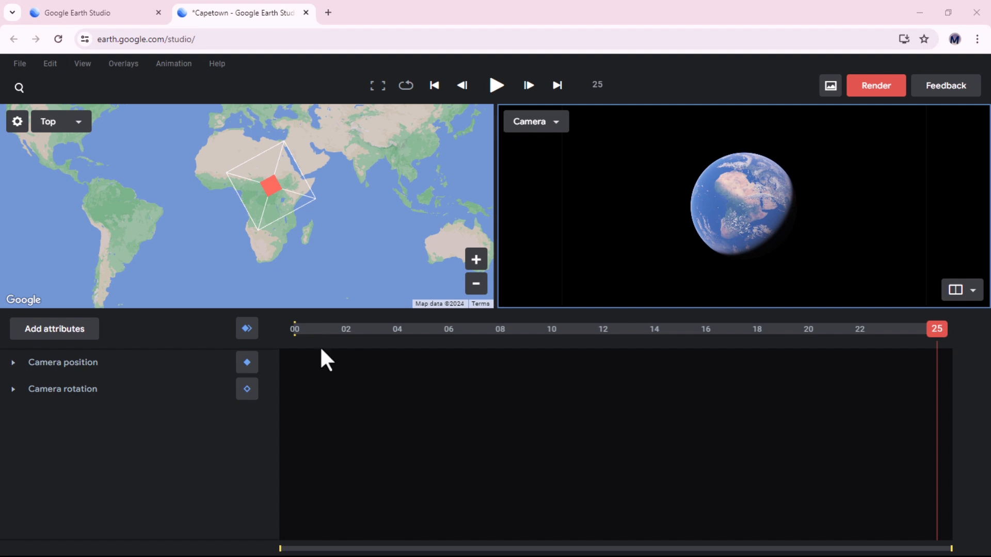
{"action": "scroll", "coordinate": [748, 215], "scroll_direction": "up", "scroll_amount": 10}
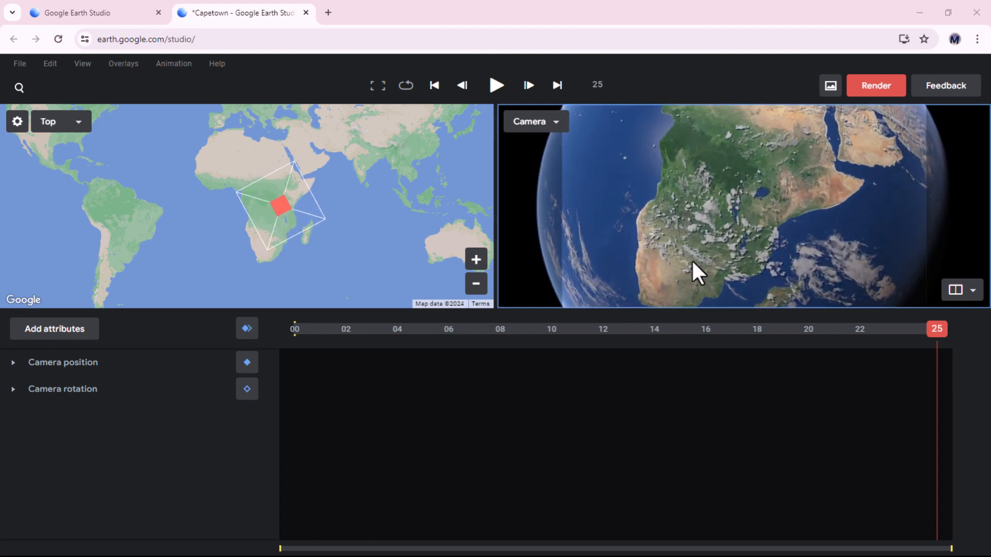
{"action": "left_click_drag", "start_coordinate": [669, 279], "coordinate": [744, 185]}
{"action": "scroll", "coordinate": [680, 271], "scroll_direction": "up", "scroll_amount": 5}
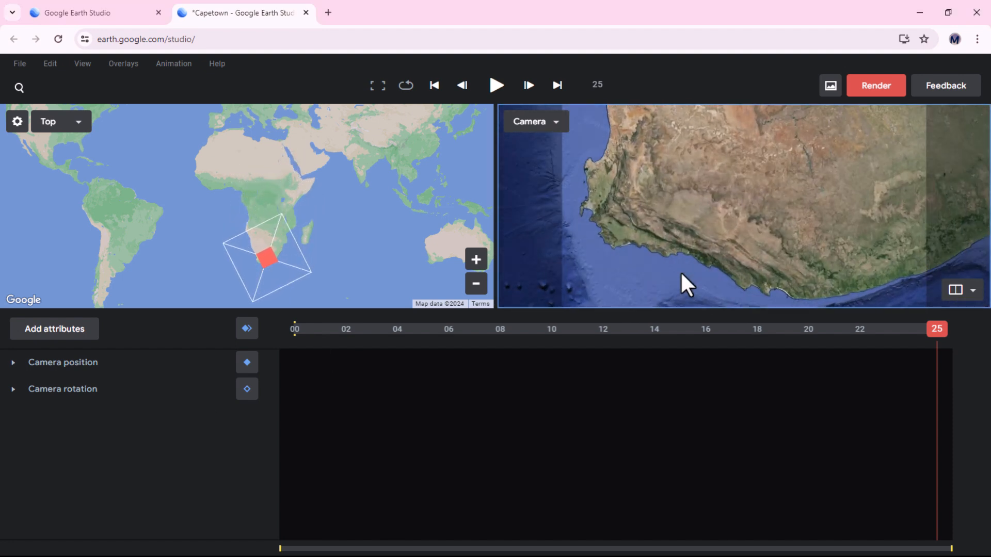
{"action": "scroll", "coordinate": [649, 218], "scroll_direction": "down", "scroll_amount": 5}
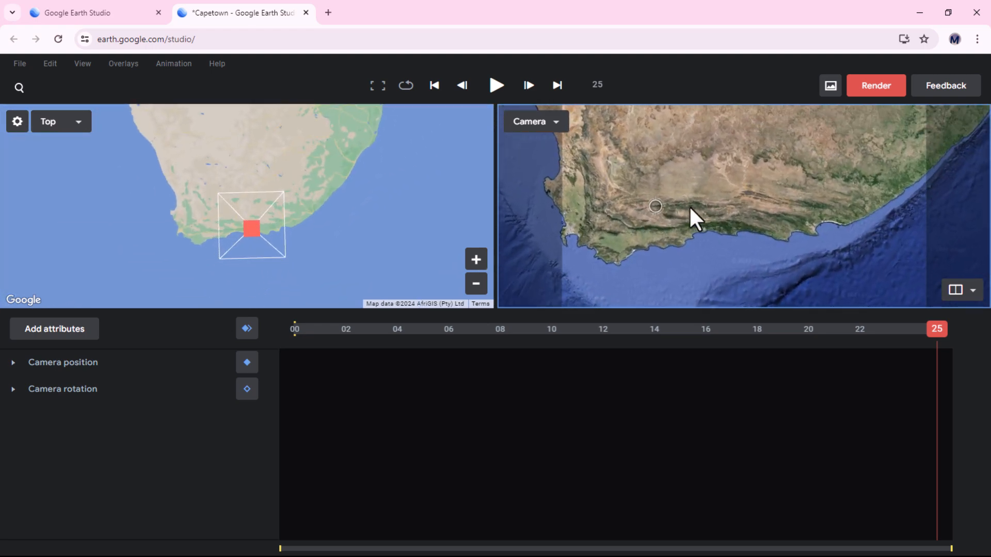
{"action": "scroll", "coordinate": [619, 221], "scroll_direction": "up", "scroll_amount": 5}
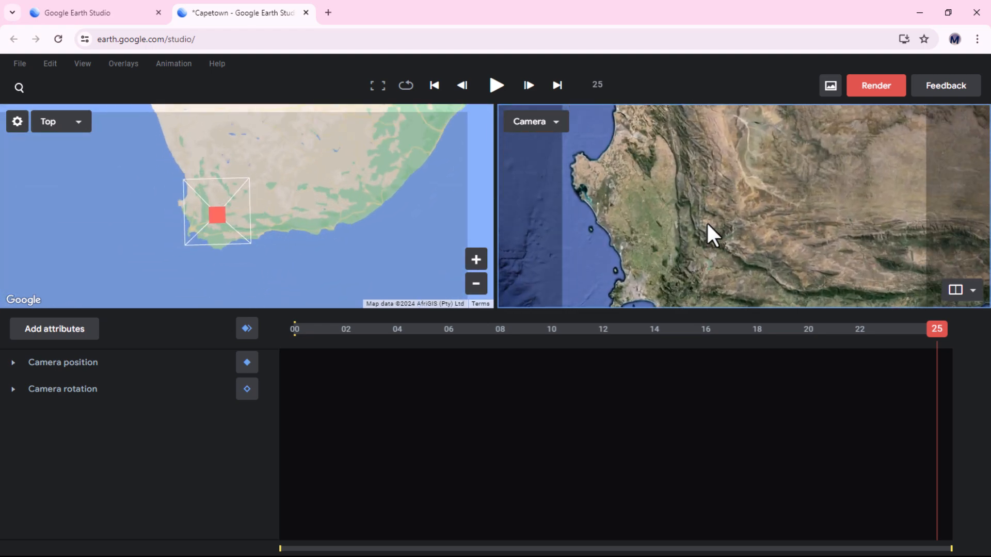
{"action": "left_click_drag", "start_coordinate": [706, 221], "coordinate": [695, 205]}
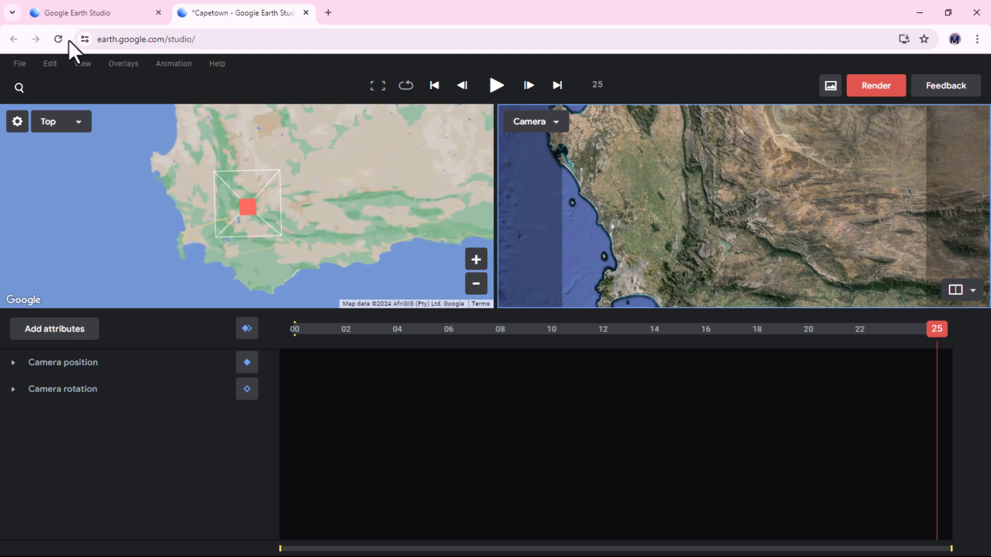
{"action": "left_click", "coordinate": [80, 65]}
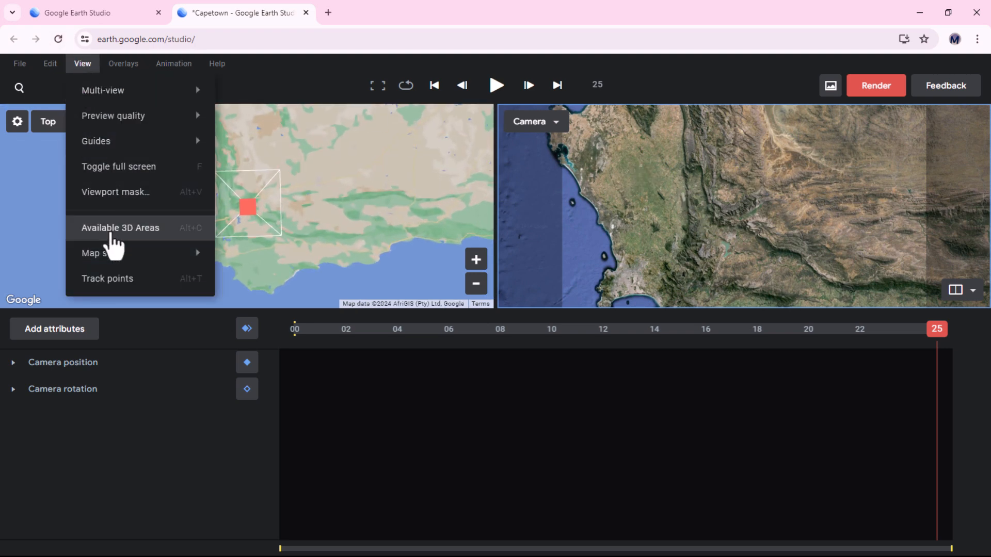
{"action": "mouse_move", "coordinate": [115, 254]}
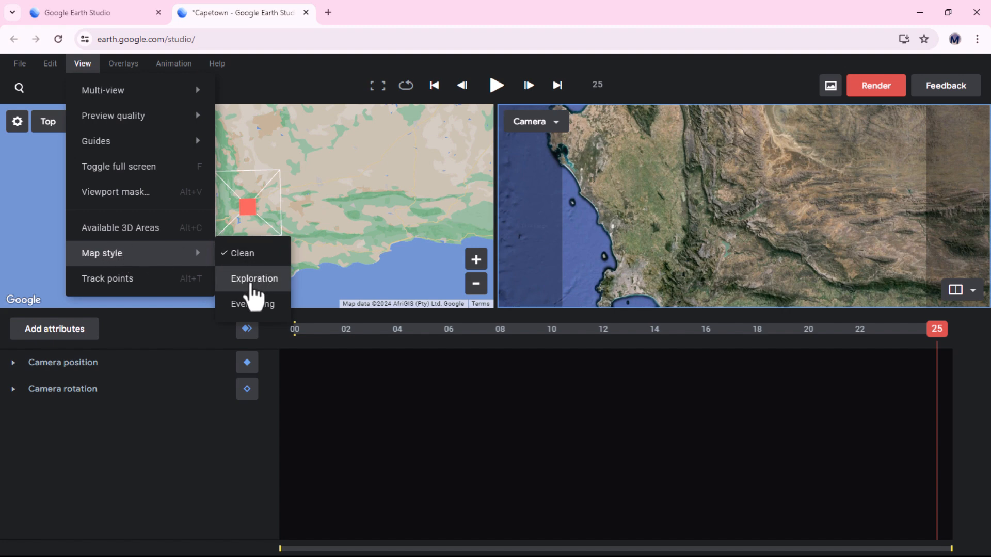
{"action": "left_click", "coordinate": [255, 280]}
Frame a tilted close view of the DHL Stadium in Green Point and set a camera keyframe at frame 25
{"action": "scroll", "coordinate": [648, 209], "scroll_direction": "up", "scroll_amount": 6}
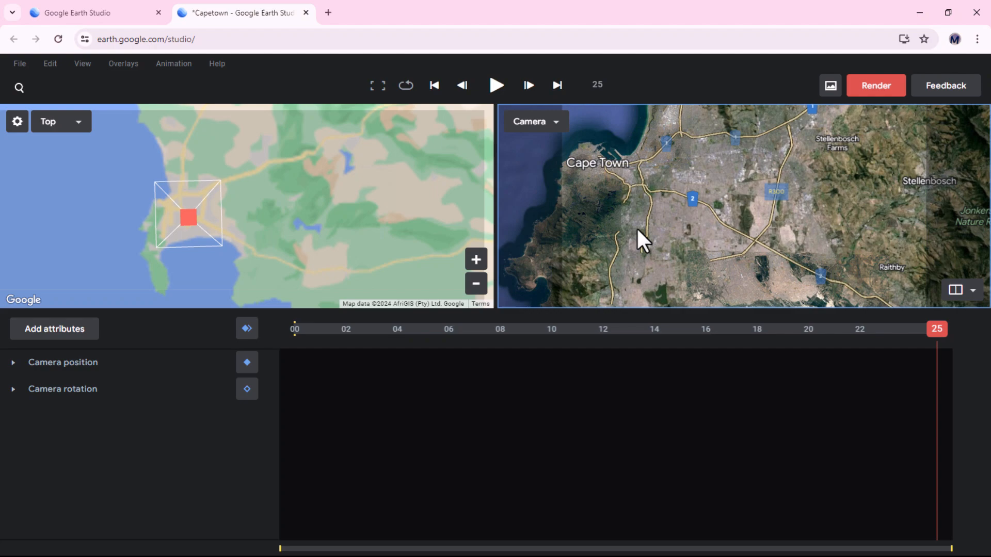
{"action": "scroll", "coordinate": [638, 231], "scroll_direction": "up", "scroll_amount": 8}
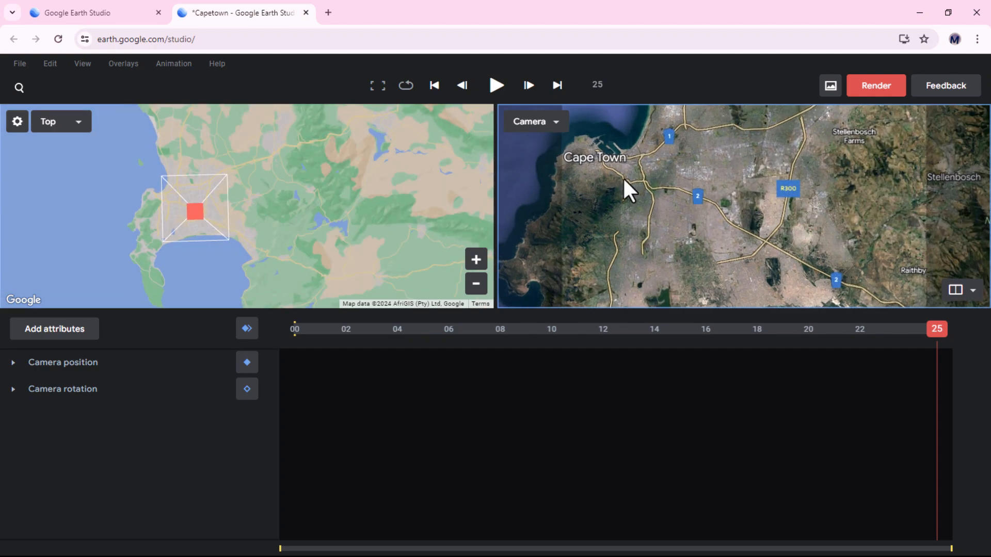
{"action": "scroll", "coordinate": [641, 184], "scroll_direction": "up", "scroll_amount": 3}
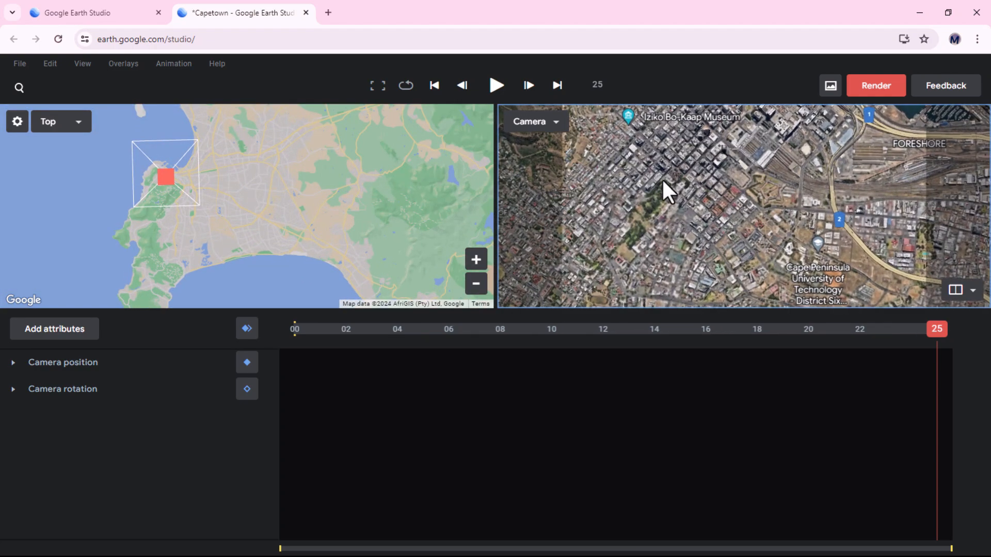
{"action": "left_click_drag", "start_coordinate": [668, 212], "coordinate": [688, 308]}
{"action": "left_click_drag", "start_coordinate": [719, 182], "coordinate": [795, 275]}
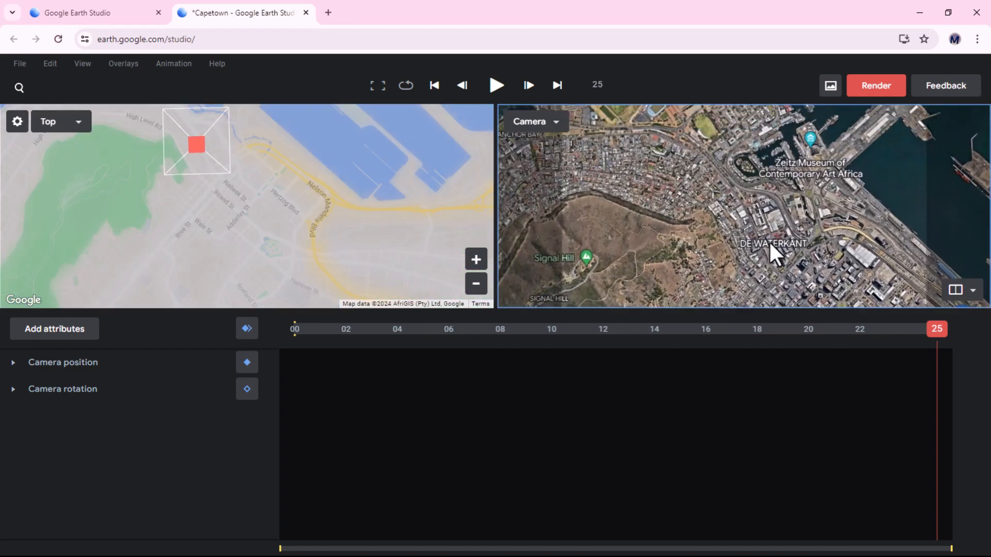
{"action": "left_click_drag", "start_coordinate": [677, 165], "coordinate": [784, 274]}
{"action": "left_click_drag", "start_coordinate": [768, 186], "coordinate": [671, 206]}
{"action": "scroll", "coordinate": [746, 203], "scroll_direction": "up", "scroll_amount": 2}
{"action": "scroll", "coordinate": [746, 203], "scroll_direction": "up", "scroll_amount": 2}
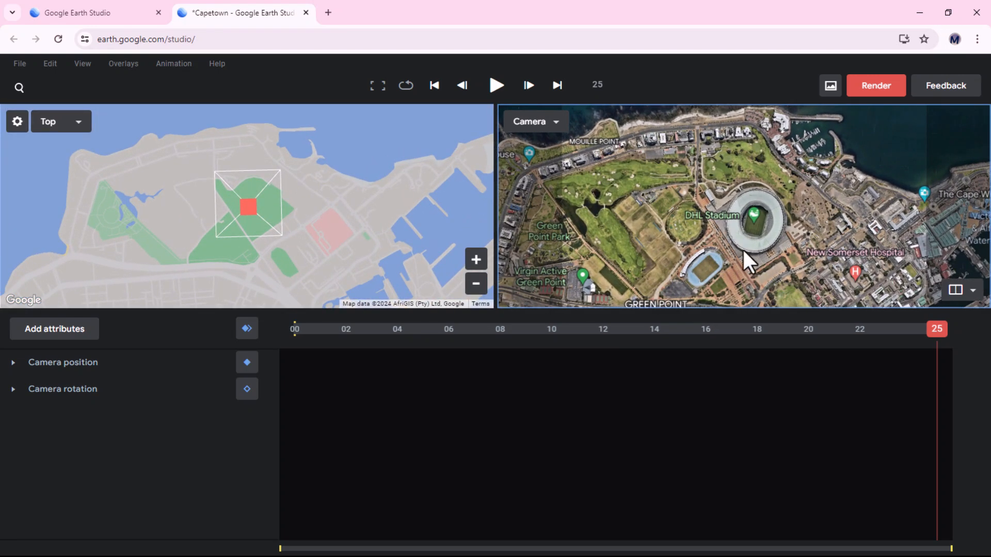
{"action": "mouse_move", "coordinate": [736, 246]}
{"action": "left_mouse_down", "text": "shift"}
{"action": "mouse_move", "coordinate": [738, 221]}
{"action": "mouse_move", "coordinate": [720, 208]}
{"action": "mouse_move", "coordinate": [522, 173]}
{"action": "mouse_move", "coordinate": [598, 188]}
{"action": "left_mouse_up", "text": "shift"}
{"action": "left_click_drag", "start_coordinate": [761, 211], "coordinate": [752, 216], "text": "shift"}
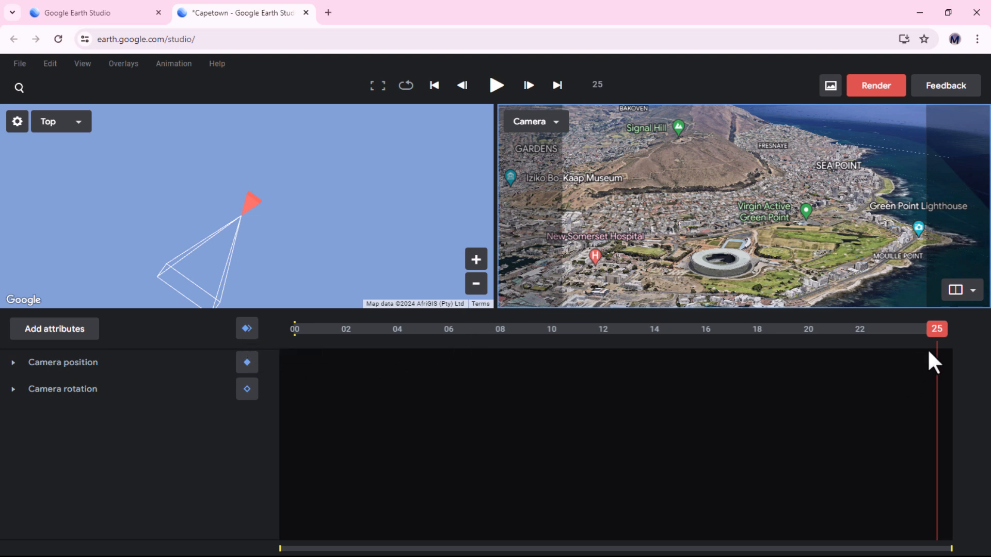
{"action": "scroll", "coordinate": [719, 284], "scroll_direction": "up", "scroll_amount": 10}
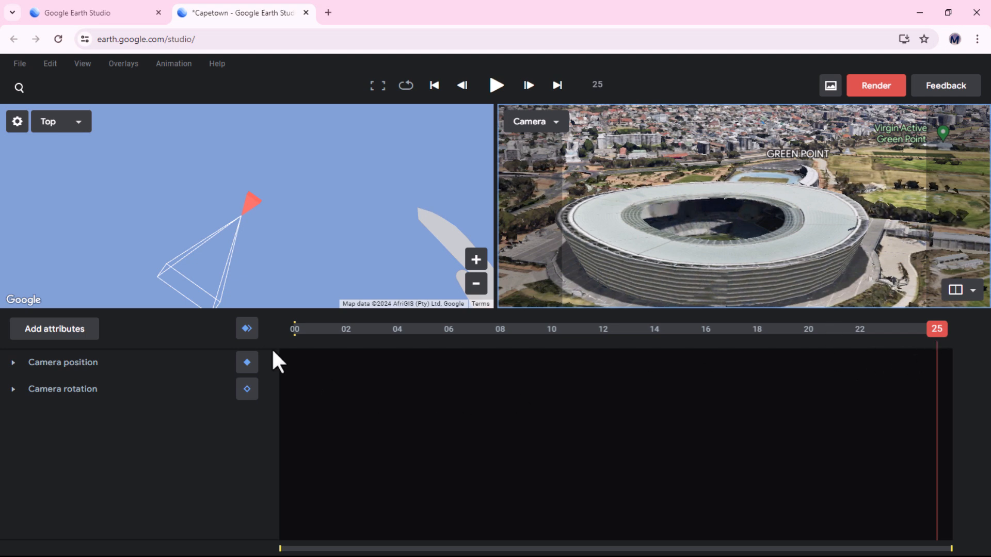
{"action": "mouse_move", "coordinate": [934, 329]}
{"action": "left_mouse_down"}
{"action": "mouse_move", "coordinate": [788, 345]}
{"action": "mouse_move", "coordinate": [936, 334]}
{"action": "left_mouse_up"}
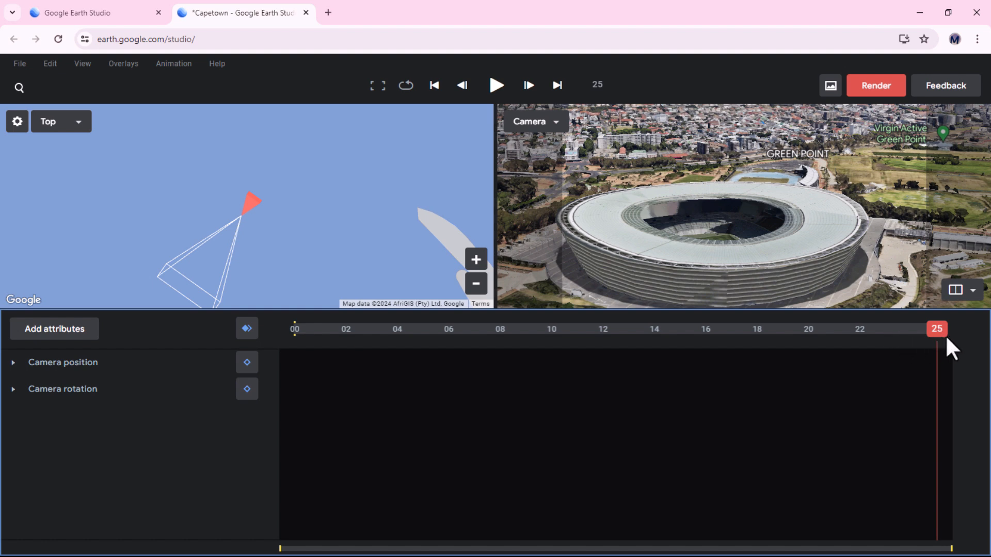
{"action": "left_click", "coordinate": [247, 328]}
Set a camera keyframe at frame 00 with the view zoomed out over the Green Point peninsula
{"action": "left_click_drag", "start_coordinate": [931, 333], "coordinate": [283, 350]}
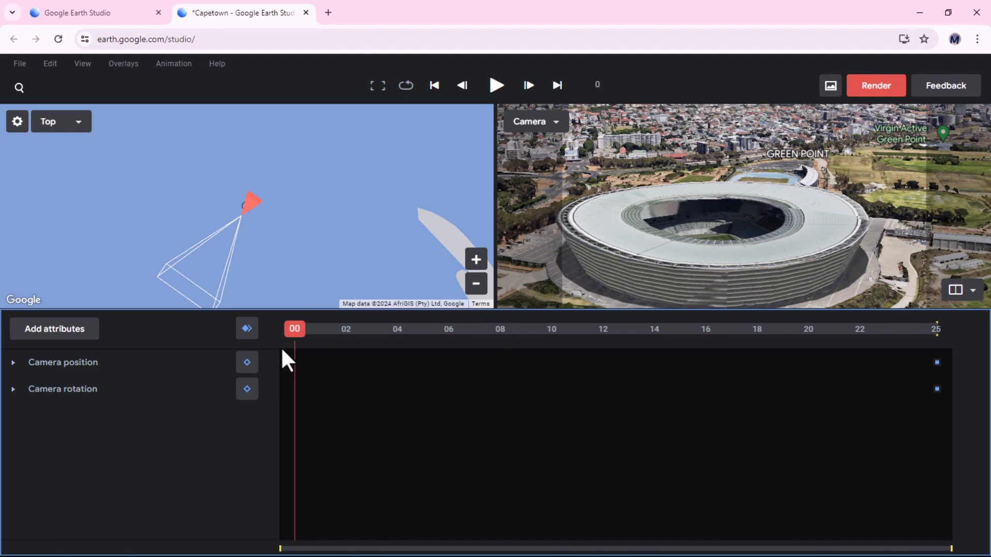
{"action": "scroll", "coordinate": [713, 231], "scroll_direction": "down", "scroll_amount": 10}
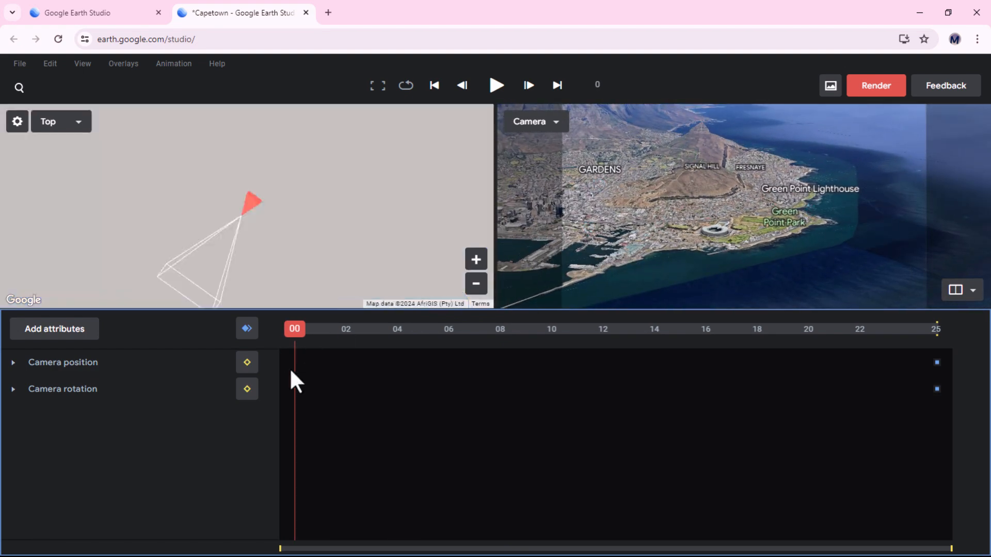
{"action": "left_click", "coordinate": [249, 333]}
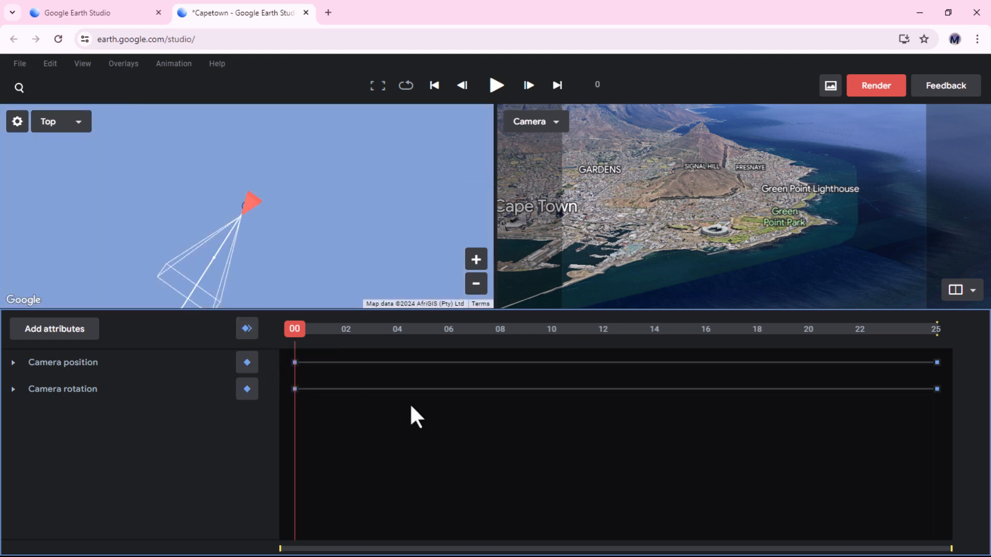
Play the animation preview
{"action": "left_click", "coordinate": [496, 85]}
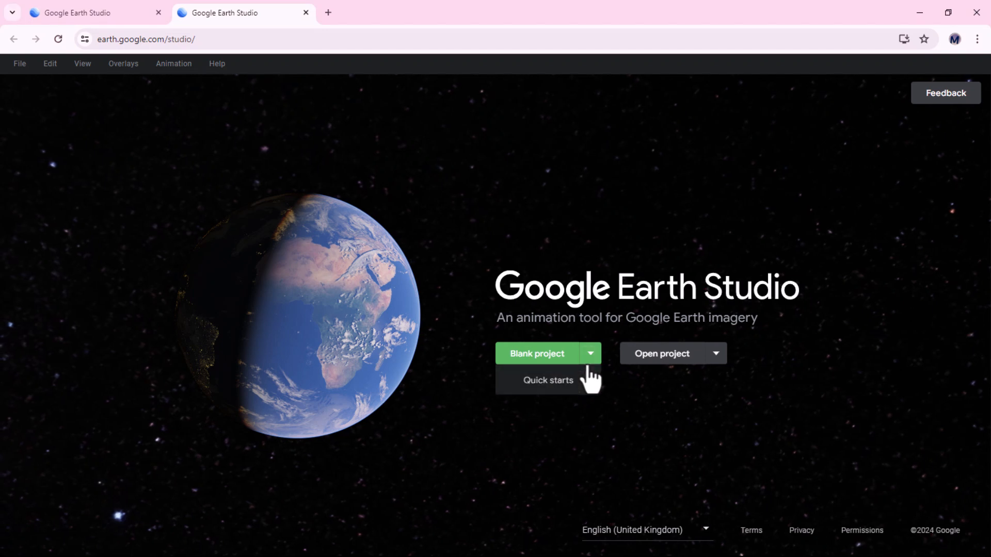
Start a new quick-start project using the Spiral template
{"action": "left_click", "coordinate": [551, 382]}
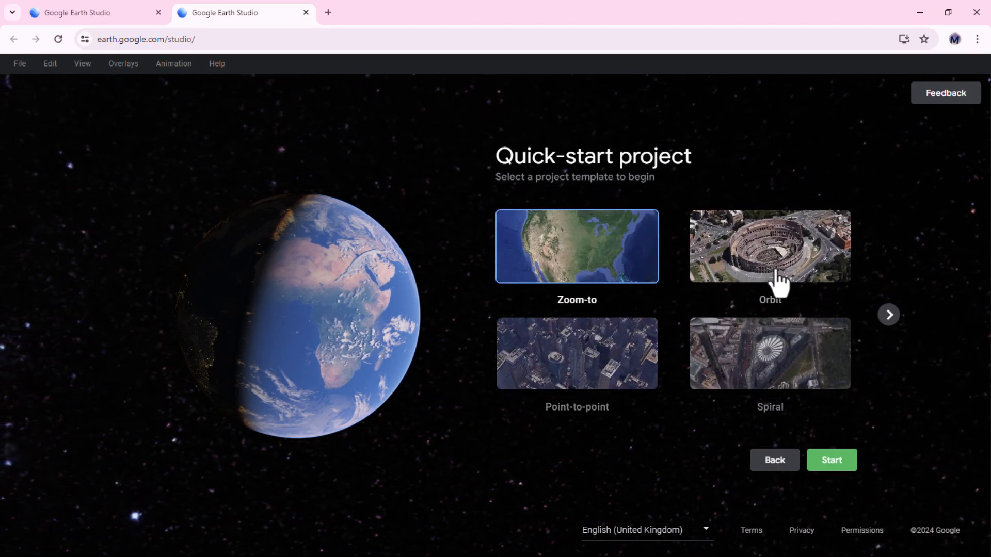
{"action": "left_click", "coordinate": [773, 367]}
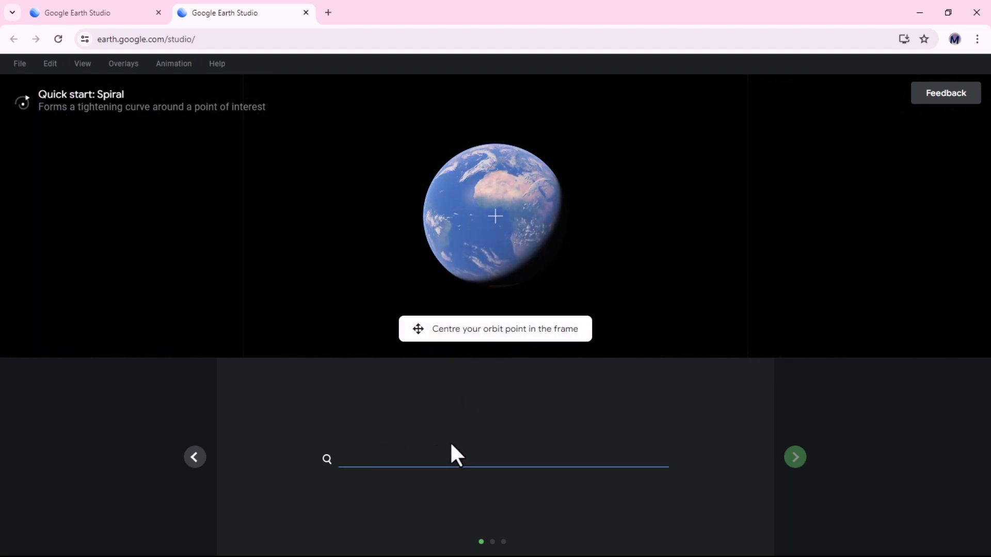
Centre the spiral's orbit point on the DHL Stadium in Cape Town
{"action": "scroll", "coordinate": [525, 268], "scroll_direction": "down", "scroll_amount": 10}
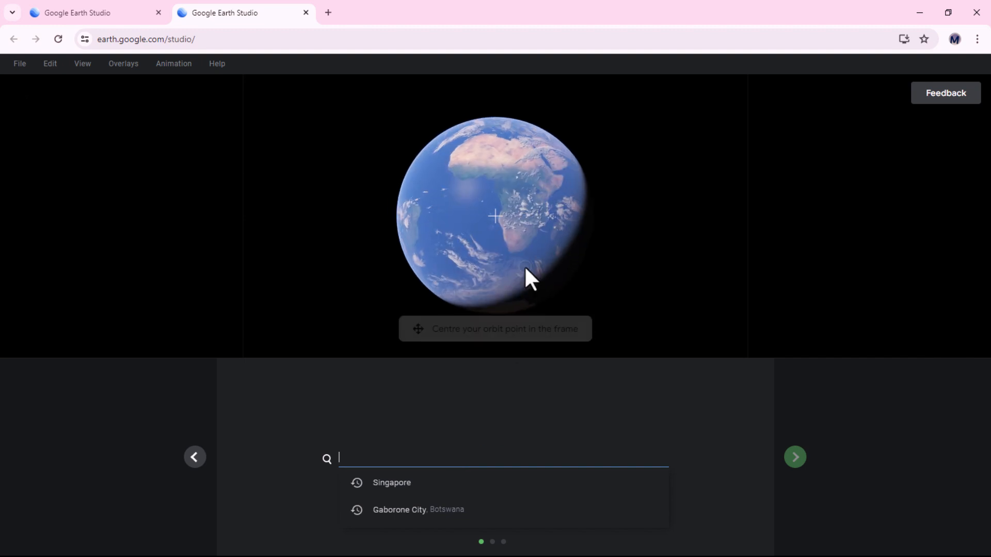
{"action": "scroll", "coordinate": [475, 255], "scroll_direction": "up", "scroll_amount": 5}
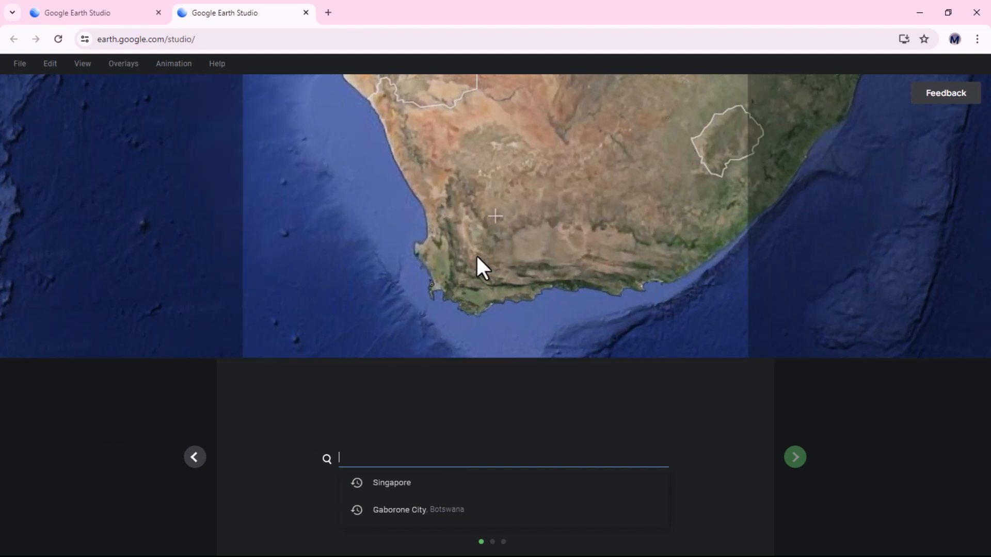
{"action": "left_click_drag", "start_coordinate": [445, 298], "coordinate": [449, 258]}
{"action": "scroll", "coordinate": [426, 262], "scroll_direction": "up", "scroll_amount": 5}
{"action": "scroll", "coordinate": [426, 262], "scroll_direction": "up", "scroll_amount": 10}
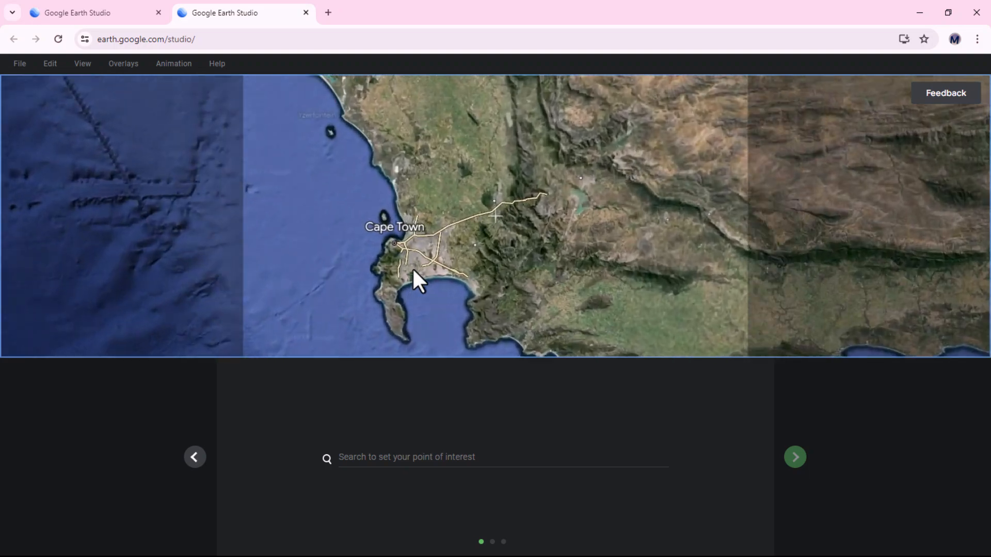
{"action": "scroll", "coordinate": [346, 160], "scroll_direction": "up", "scroll_amount": 8}
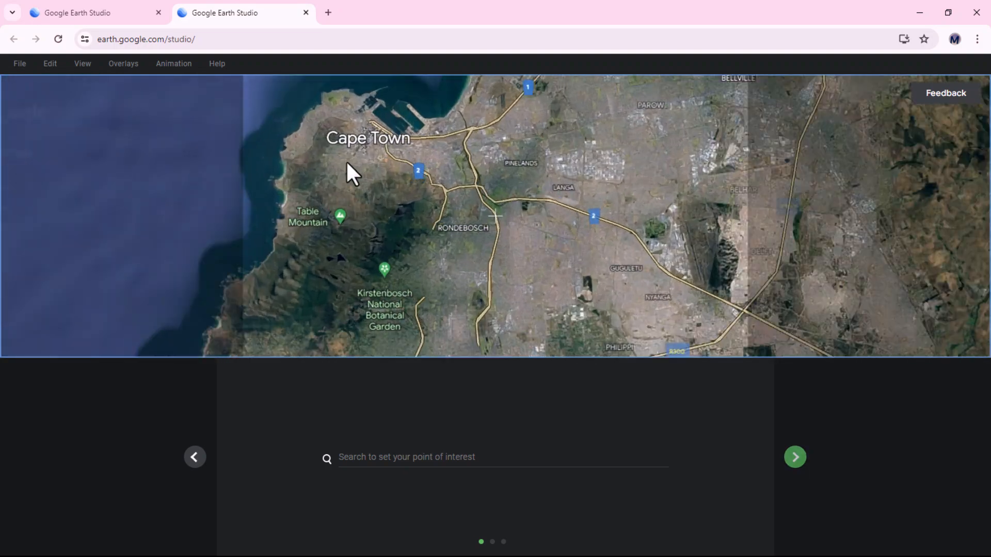
{"action": "left_click_drag", "start_coordinate": [421, 193], "coordinate": [456, 304]}
{"action": "scroll", "coordinate": [431, 214], "scroll_direction": "up", "scroll_amount": 5}
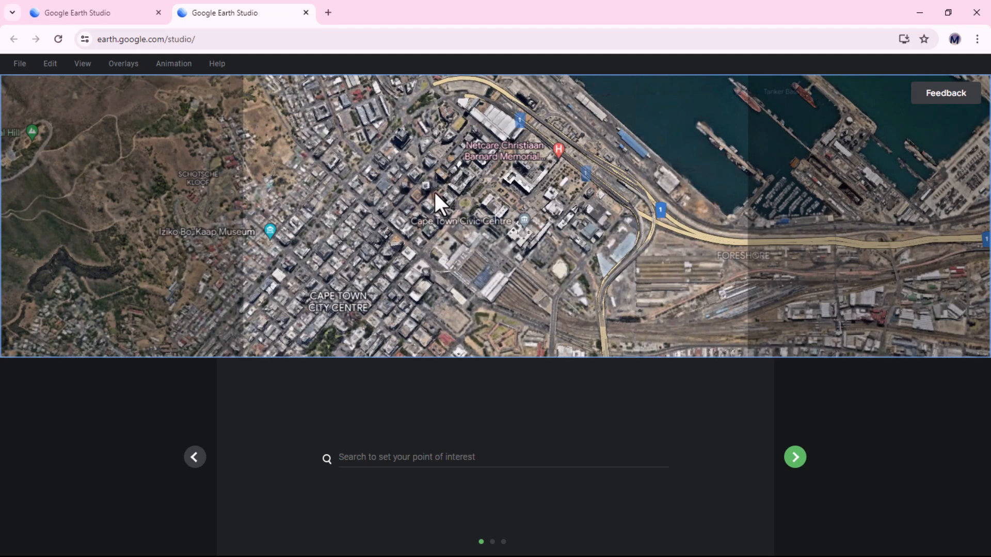
{"action": "left_click_drag", "start_coordinate": [437, 190], "coordinate": [541, 315]}
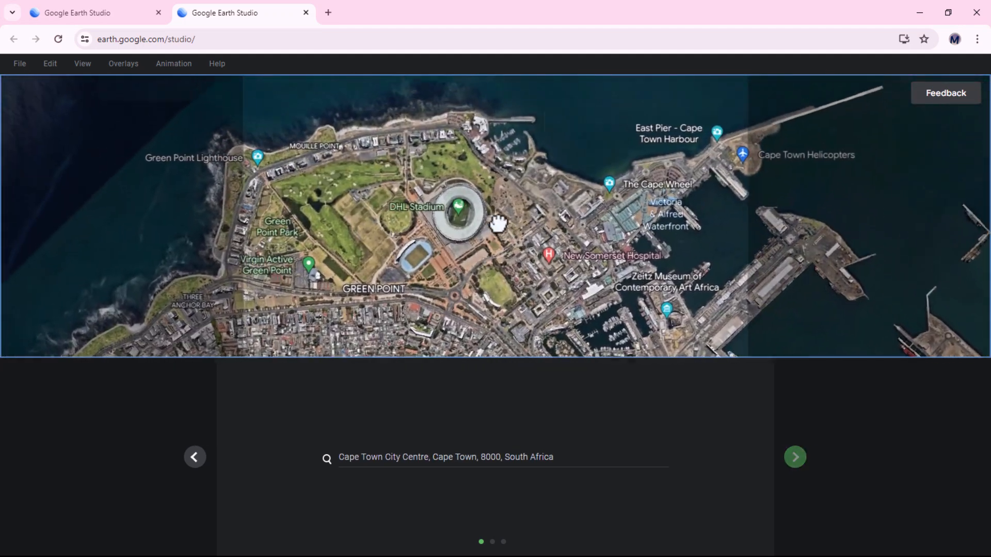
{"action": "scroll", "coordinate": [499, 219], "scroll_direction": "up", "scroll_amount": 4}
{"action": "scroll", "coordinate": [562, 194], "scroll_direction": "down", "scroll_amount": 4}
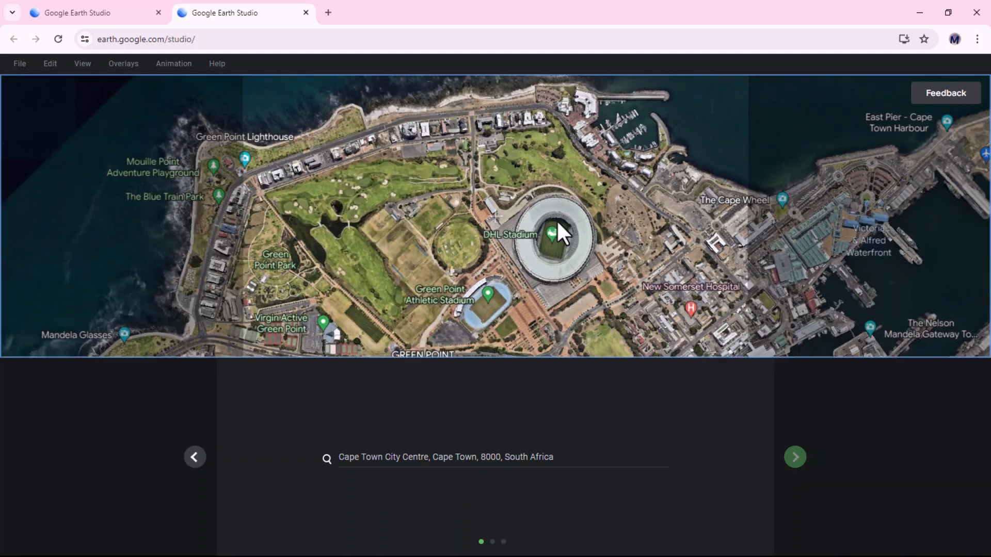
{"action": "left_click_drag", "start_coordinate": [555, 232], "coordinate": [540, 231]}
{"action": "scroll", "coordinate": [540, 231], "scroll_direction": "up", "scroll_amount": 4}
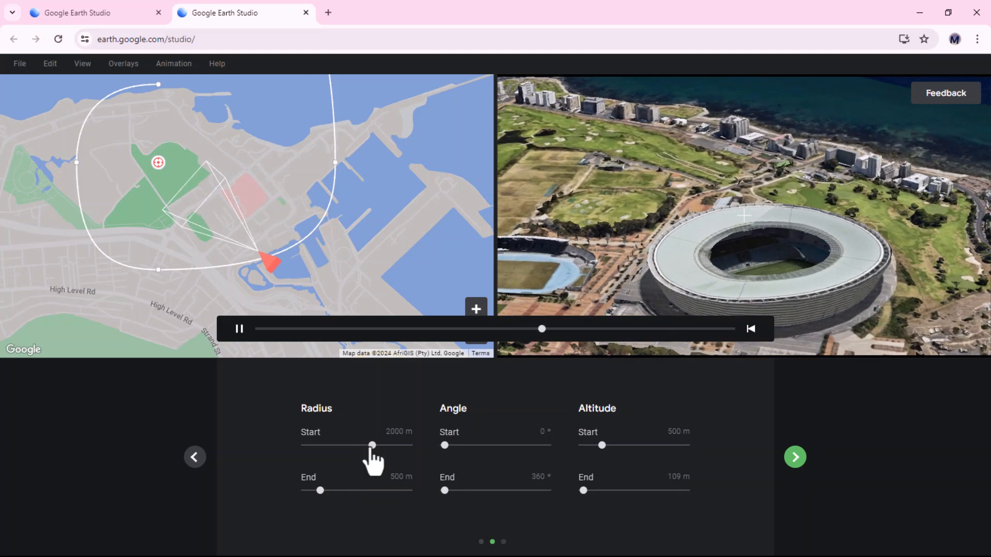
Set the spiral's start angle to 90° and start altitude to 825 m, and preview the motion
{"action": "left_click_drag", "start_coordinate": [444, 446], "coordinate": [454, 445]}
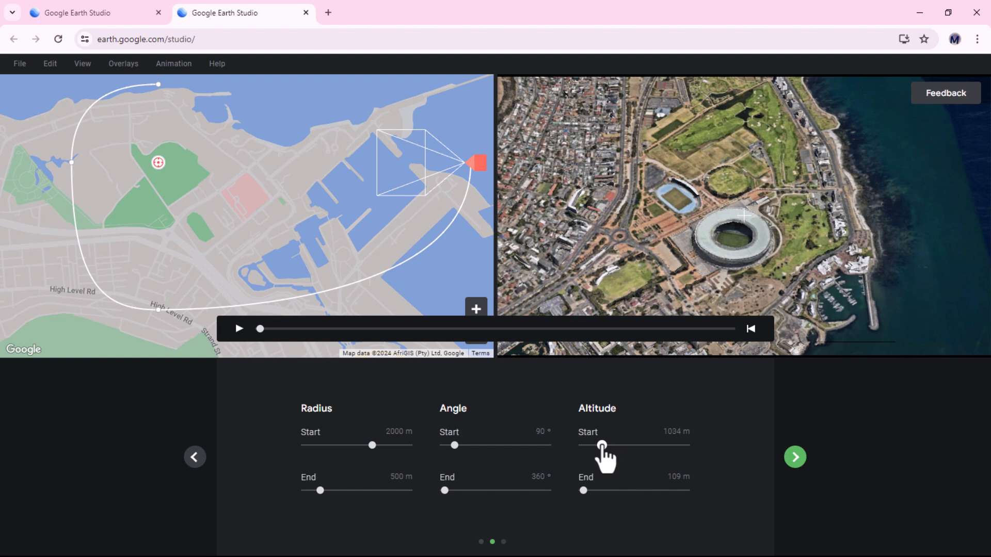
{"action": "left_click_drag", "start_coordinate": [599, 446], "coordinate": [597, 445]}
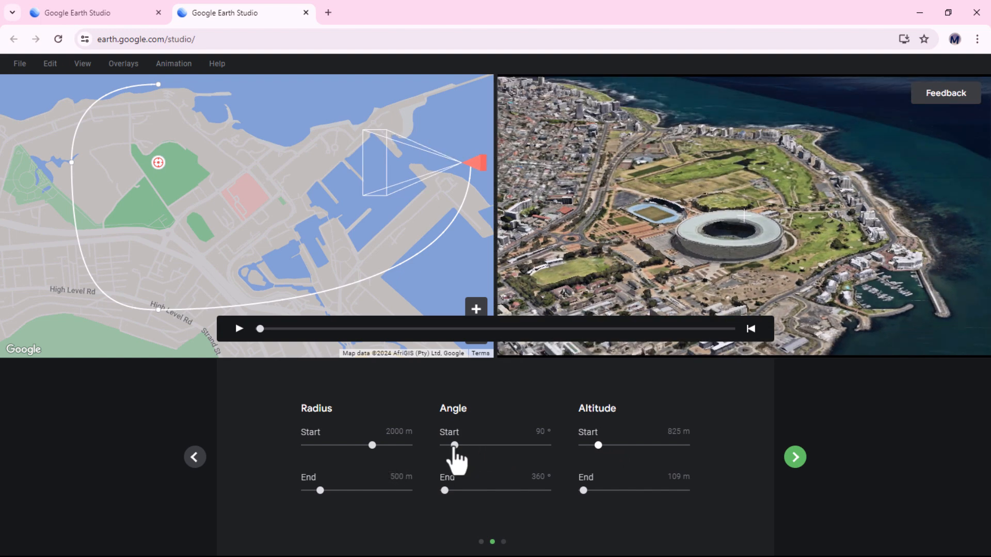
{"action": "left_click", "coordinate": [239, 328]}
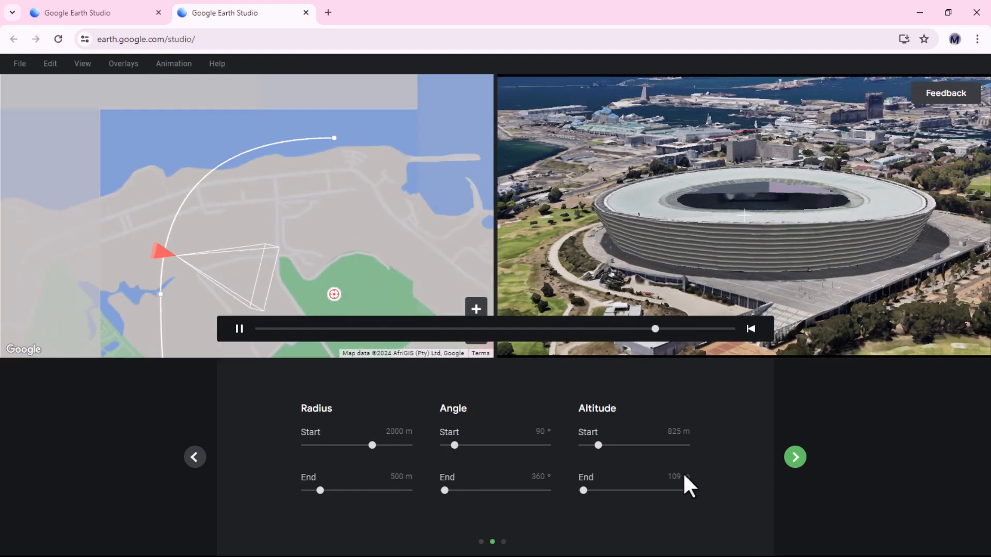
Keep the duration at 25 s and finish creating the spiral project
{"action": "left_click", "coordinate": [794, 459]}
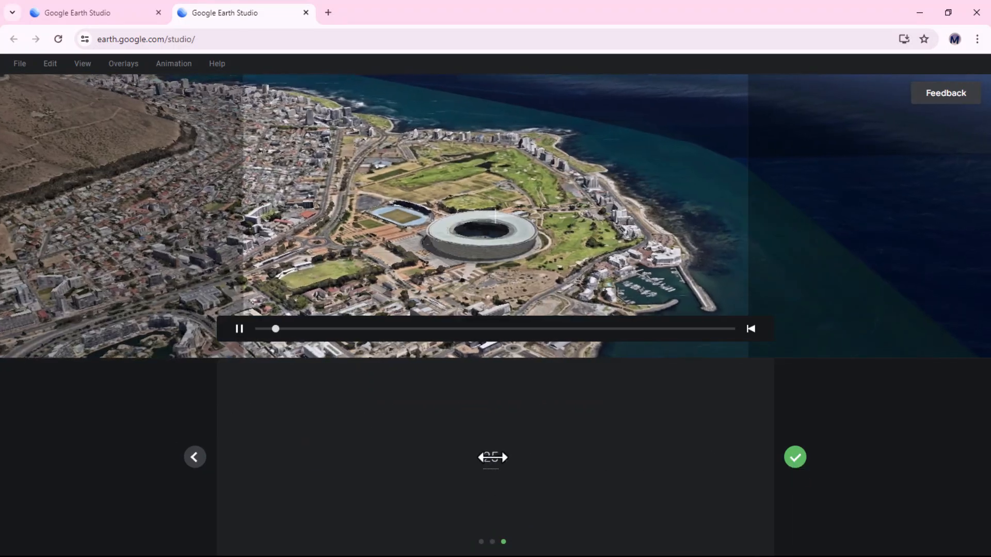
{"action": "left_click", "coordinate": [492, 458]}
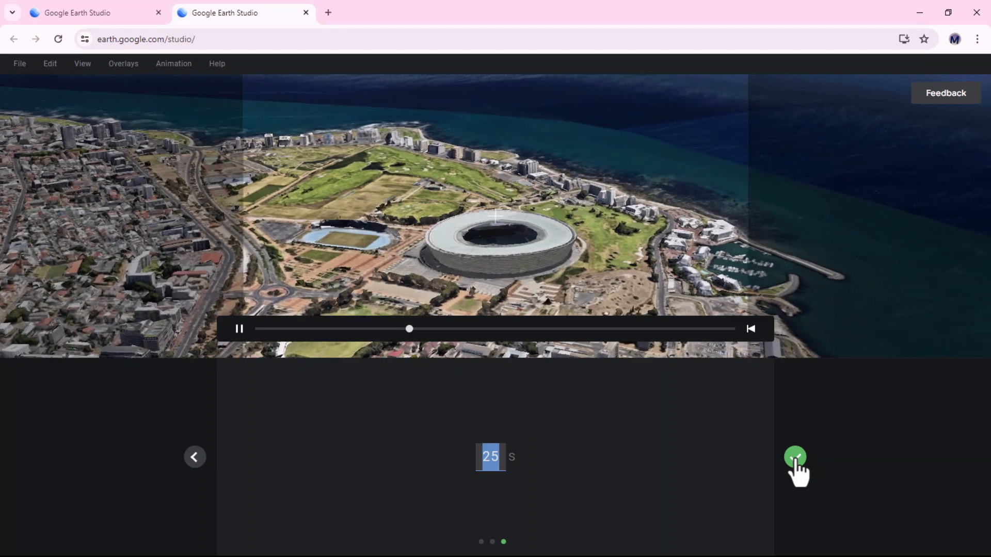
{"action": "left_click", "coordinate": [794, 460]}
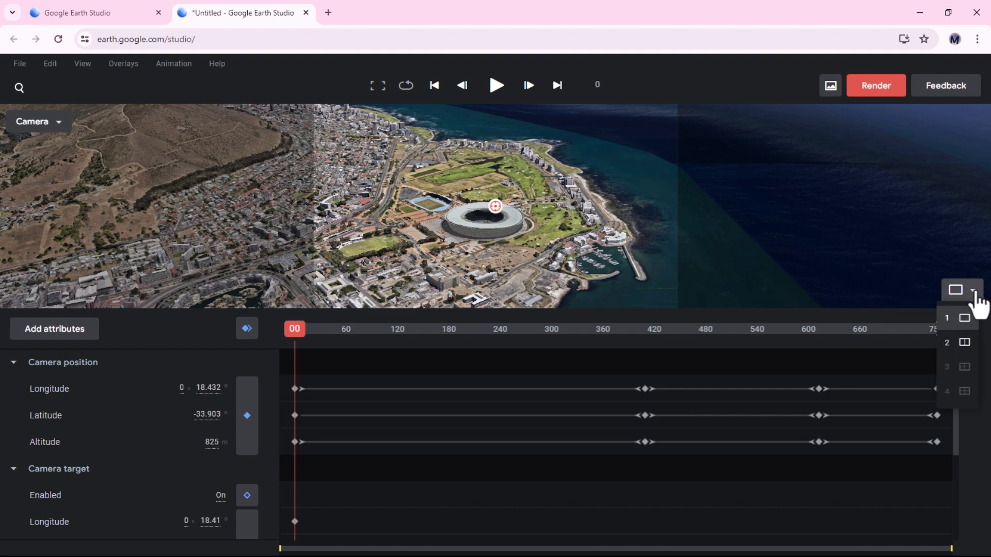
Switch to a two-view layout and recentre the camera target on the stadium's centre in the top view
{"action": "left_click", "coordinate": [959, 342]}
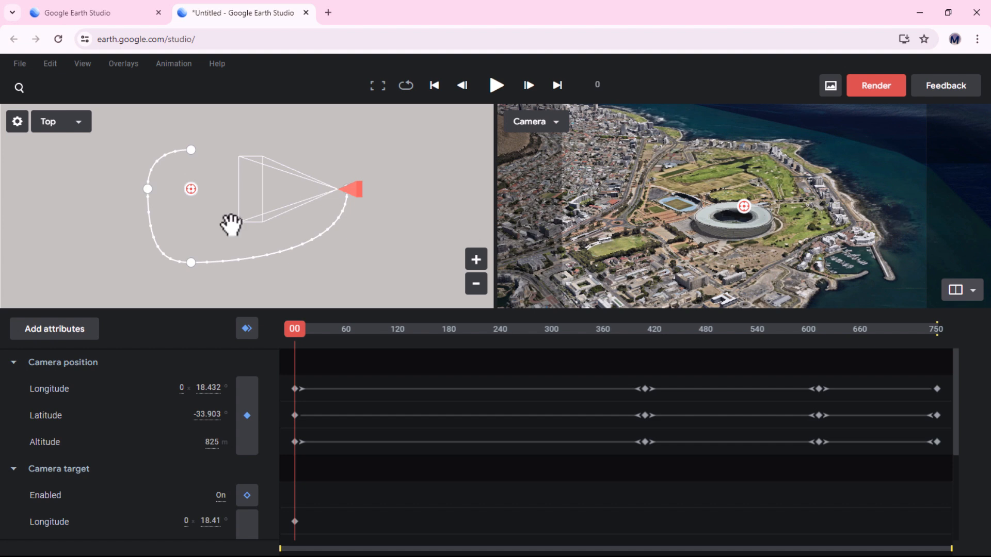
{"action": "scroll", "coordinate": [167, 191], "scroll_direction": "up", "scroll_amount": 5}
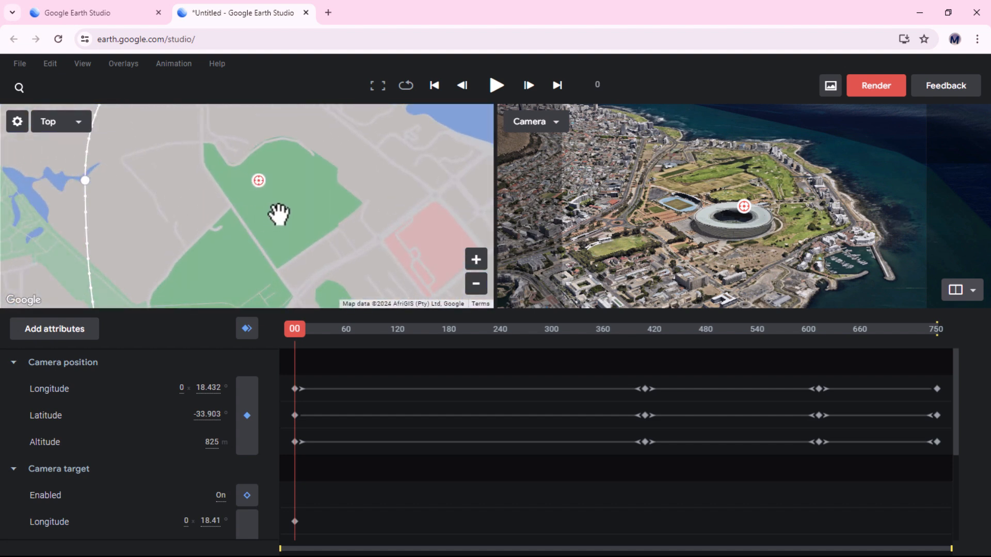
{"action": "scroll", "coordinate": [277, 163], "scroll_direction": "up", "scroll_amount": 4}
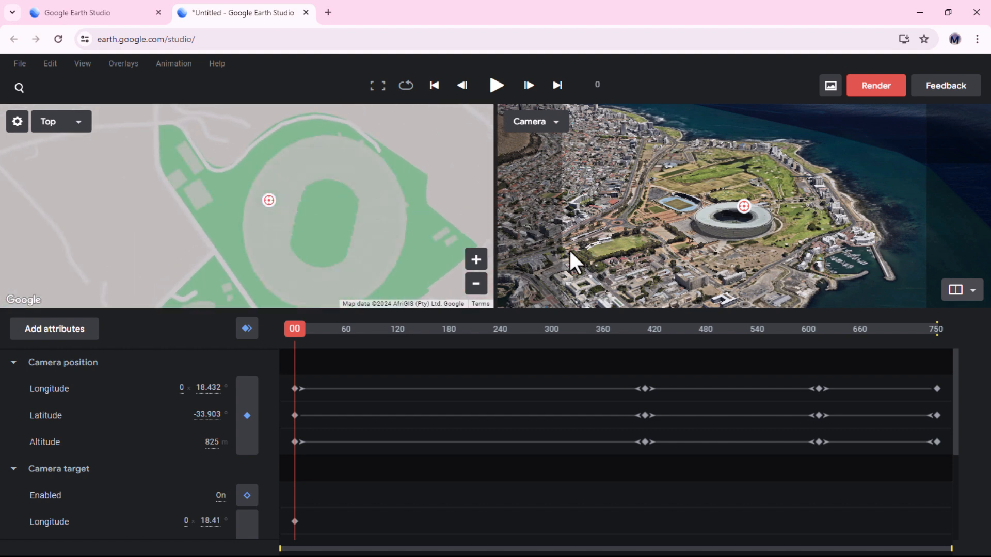
{"action": "left_click", "coordinate": [267, 204]}
{"action": "left_click_drag", "start_coordinate": [267, 200], "coordinate": [324, 219]}
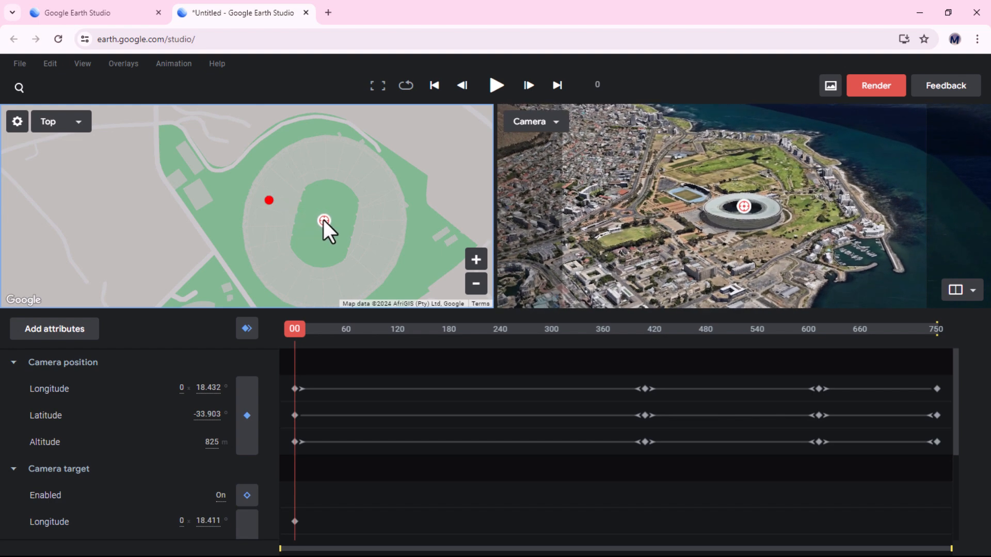
{"action": "left_click_drag", "start_coordinate": [270, 201], "coordinate": [323, 222]}
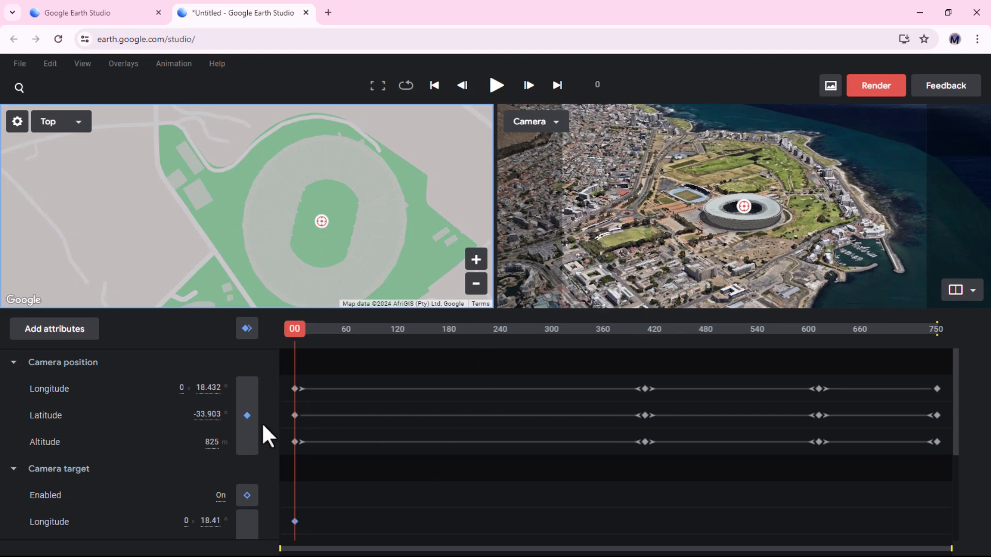
Preview the motion and set the camera position keyframes near frame 420 to Ease in
{"action": "key", "text": "space"}
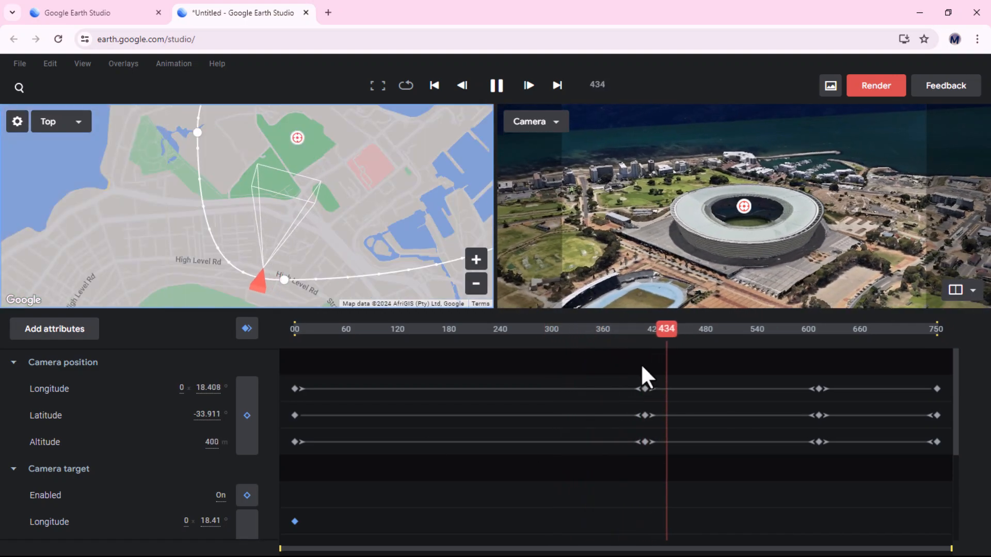
{"action": "left_click_drag", "start_coordinate": [605, 369], "coordinate": [671, 480]}
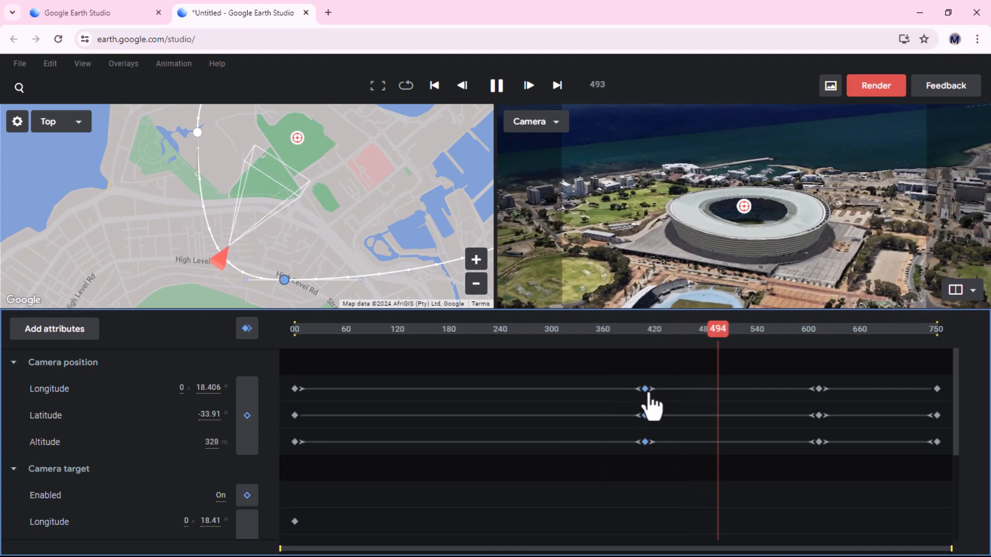
{"action": "right_click", "coordinate": [648, 394]}
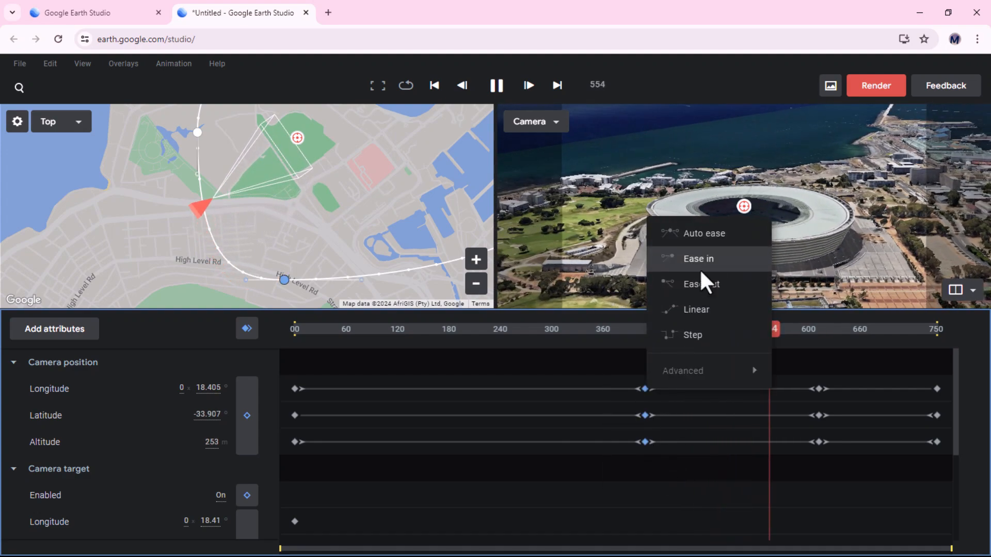
{"action": "left_click", "coordinate": [704, 257]}
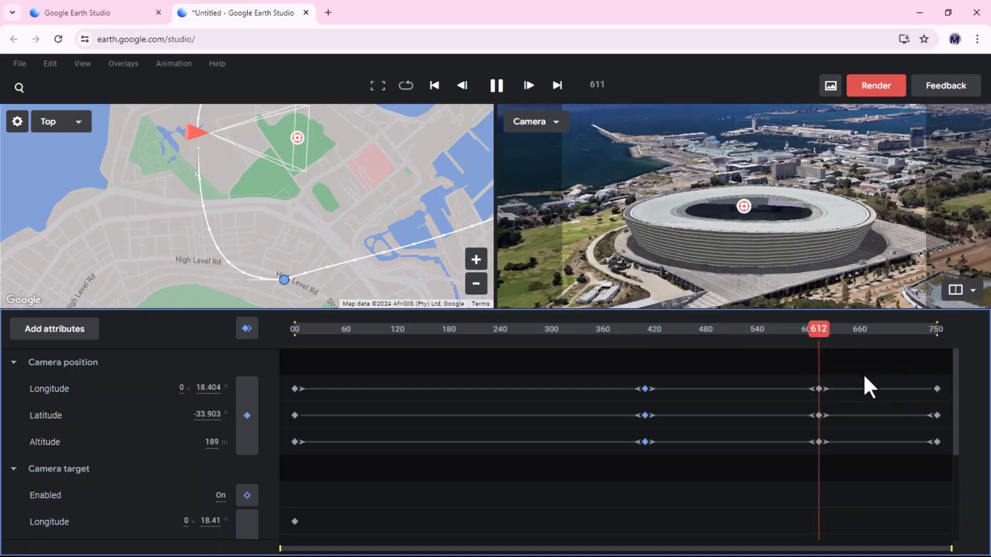
Set the camera position keyframes near frame 600 to Ease in
{"action": "left_click_drag", "start_coordinate": [795, 370], "coordinate": [843, 487]}
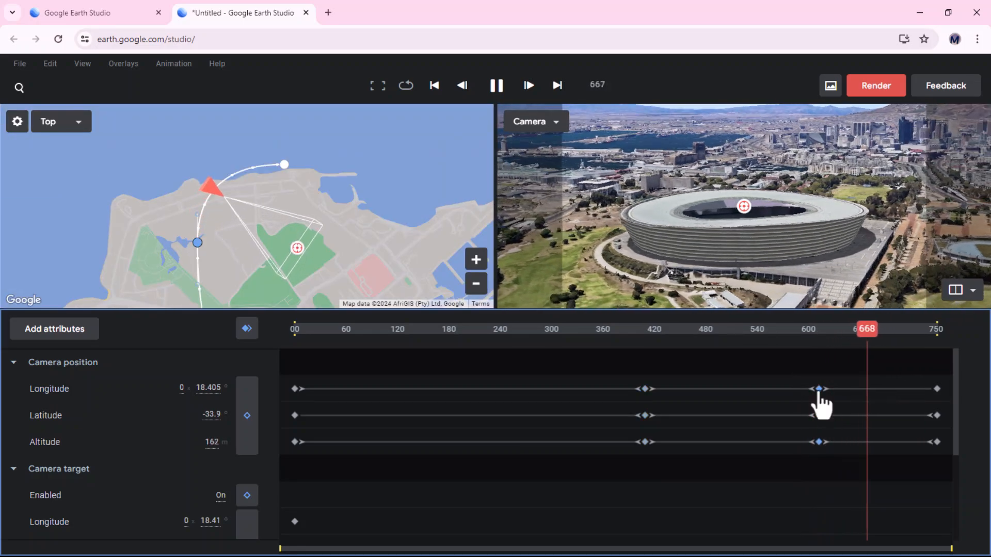
{"action": "right_click", "coordinate": [818, 390]}
{"action": "left_click", "coordinate": [863, 265]}
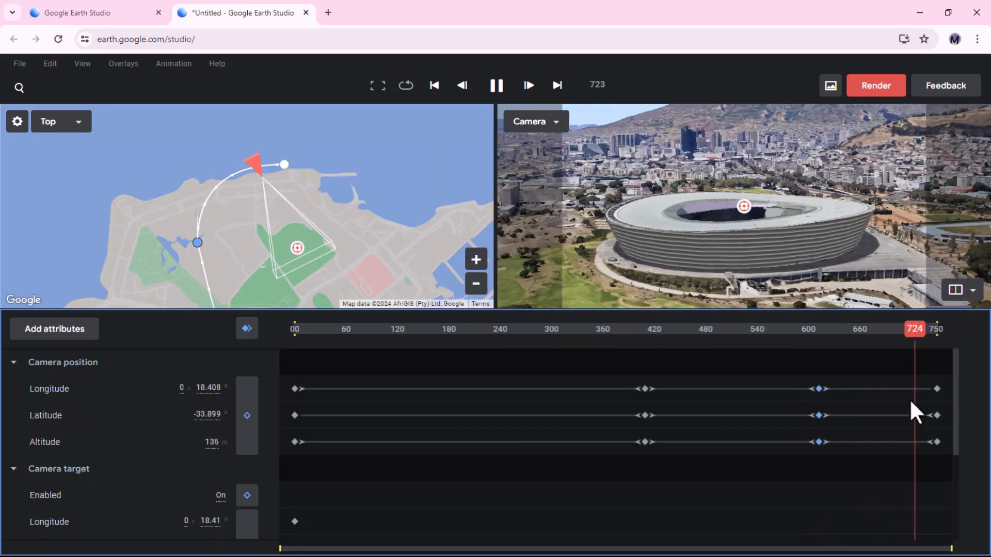
Set the final camera position keyframes at frame 750 to Ease in
{"action": "left_click_drag", "start_coordinate": [908, 368], "coordinate": [935, 430]}
{"action": "right_click", "coordinate": [933, 401]}
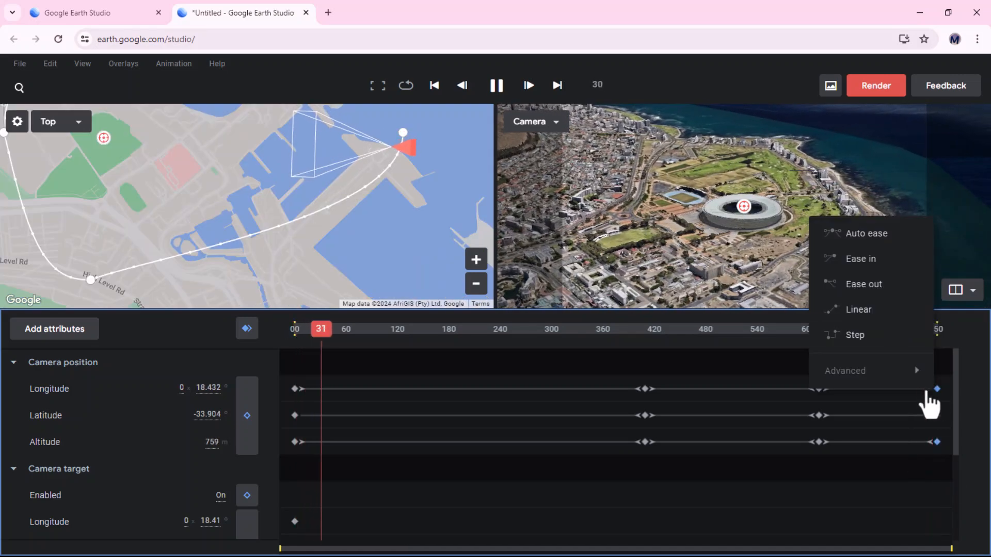
{"action": "left_click", "coordinate": [846, 264]}
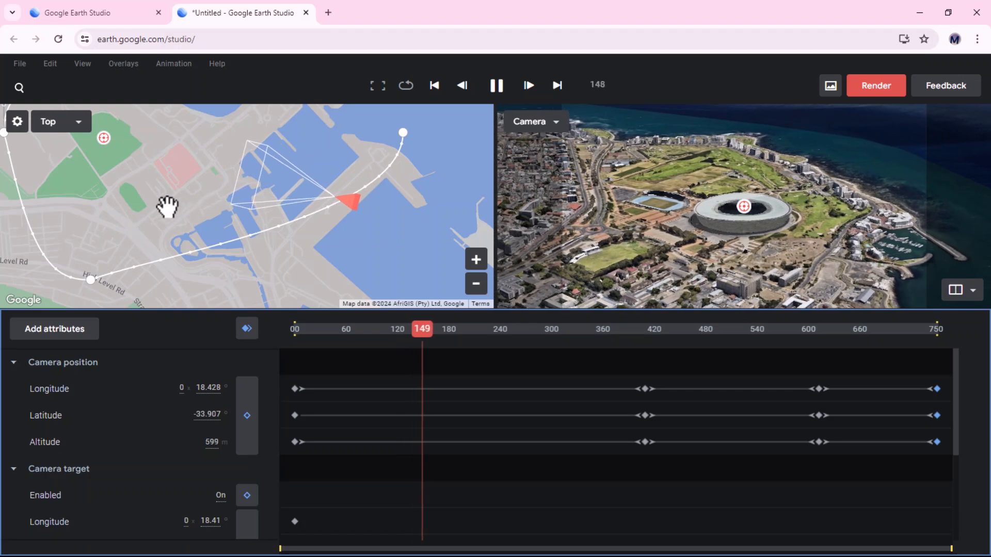
Reshape the camera path by moving its control points in the top view, then preview the motion
{"action": "mouse_move", "coordinate": [181, 209]}
{"action": "left_mouse_down"}
{"action": "mouse_move", "coordinate": [253, 201]}
{"action": "mouse_move", "coordinate": [171, 210]}
{"action": "mouse_move", "coordinate": [197, 221]}
{"action": "left_mouse_up"}
{"action": "key", "text": "space"}
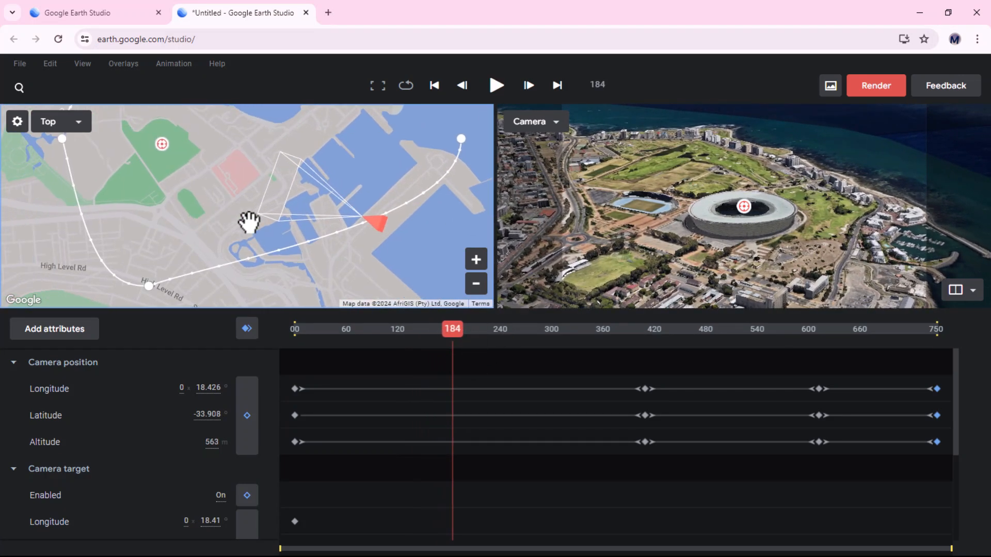
{"action": "scroll", "coordinate": [282, 210], "scroll_direction": "down", "scroll_amount": 2}
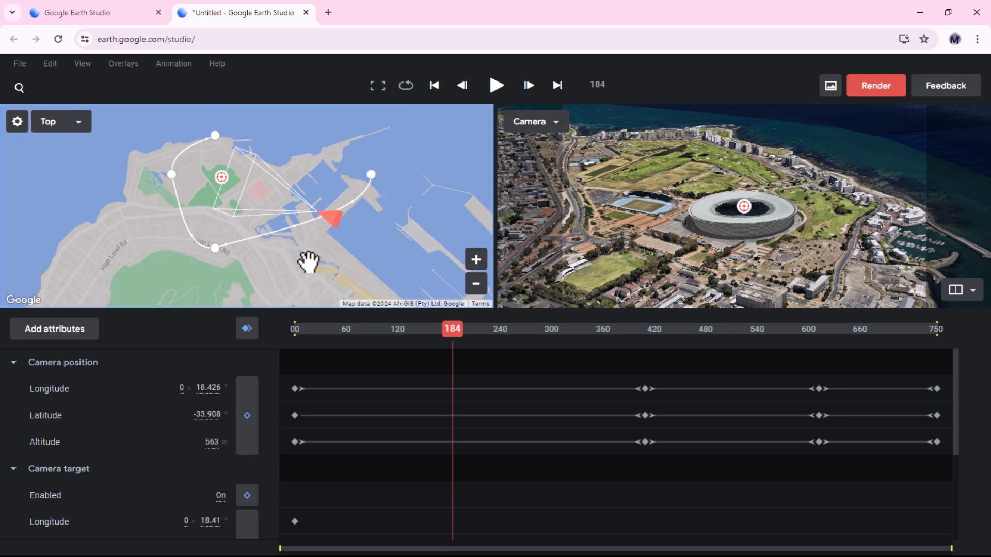
{"action": "left_click_drag", "start_coordinate": [215, 247], "coordinate": [181, 276]}
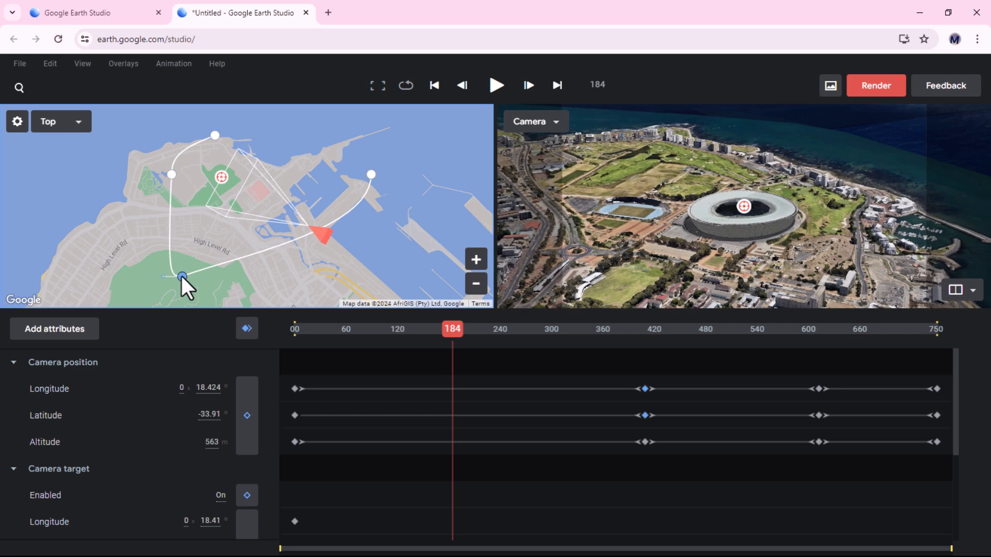
{"action": "left_click_drag", "start_coordinate": [372, 174], "coordinate": [352, 238]}
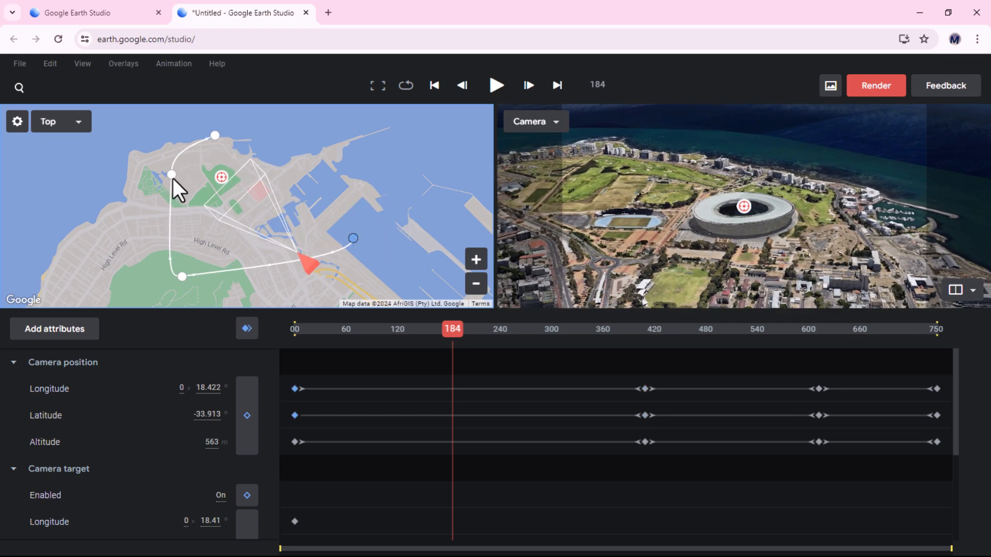
{"action": "left_click_drag", "start_coordinate": [171, 176], "coordinate": [162, 123]}
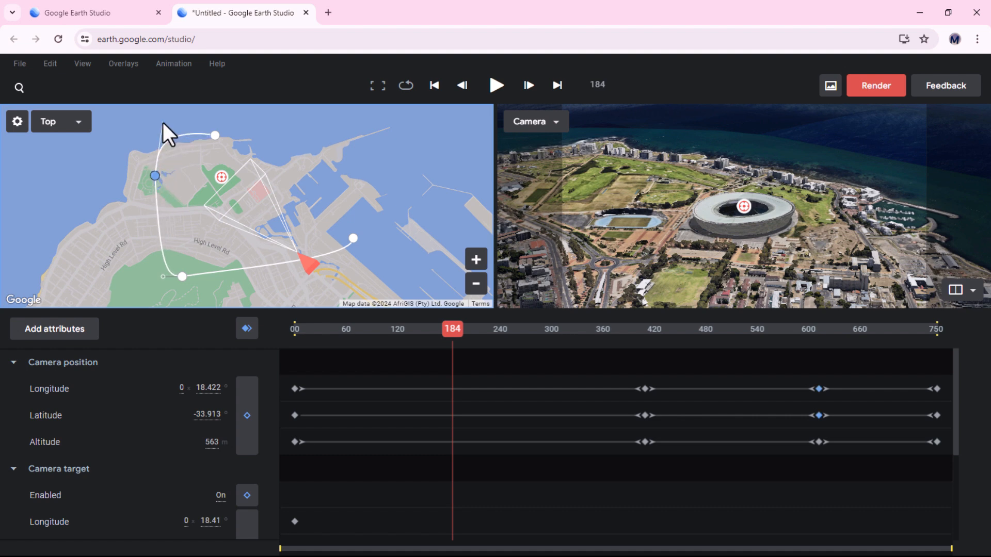
{"action": "left_click", "coordinate": [218, 136]}
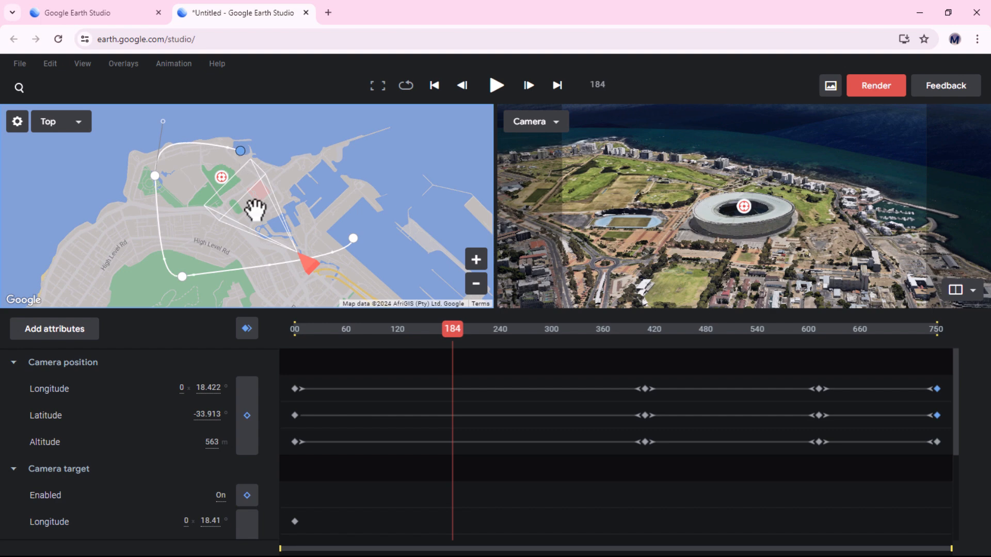
{"action": "key", "text": "space"}
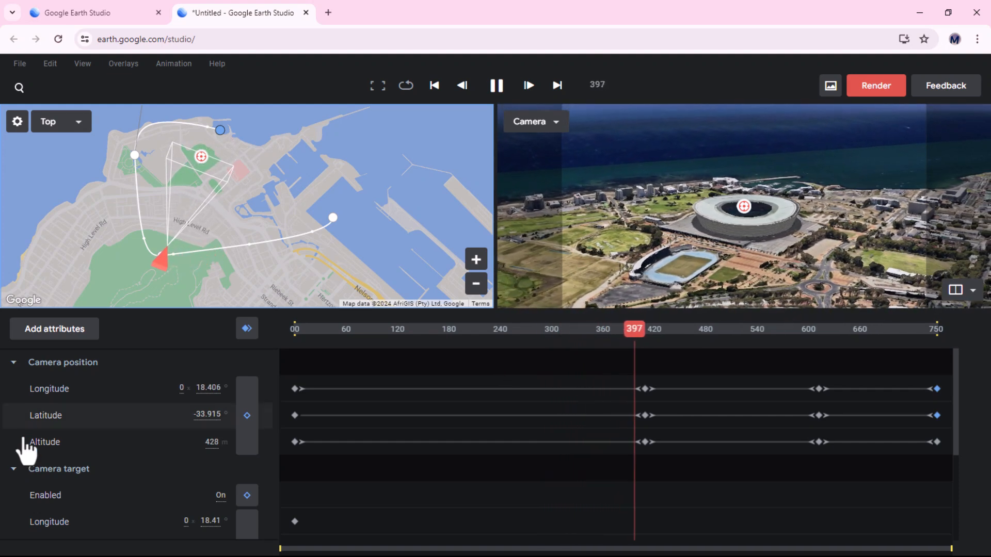
Collapse the camera tracks and add the Time of day attribute to the animation
{"action": "left_click", "coordinate": [13, 364]}
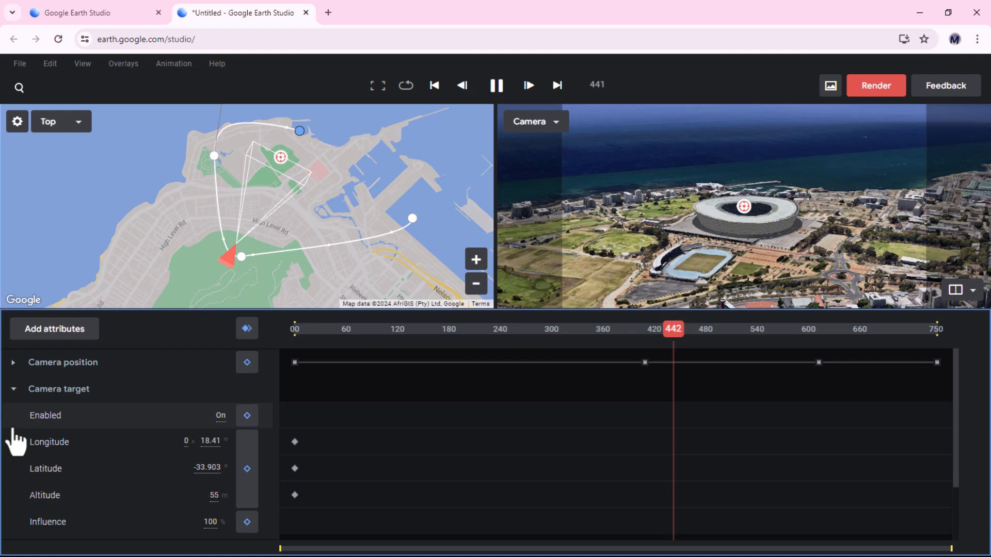
{"action": "left_click", "coordinate": [14, 390]}
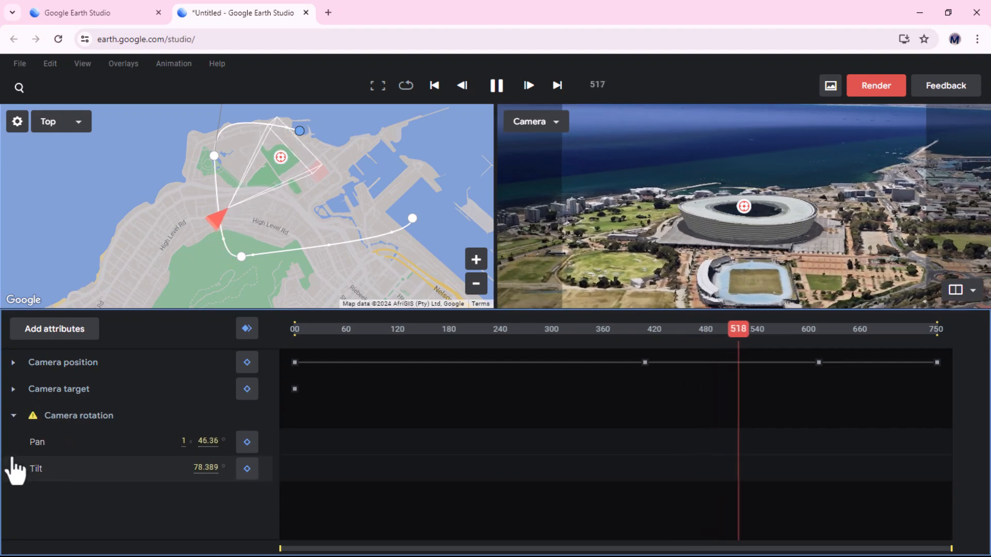
{"action": "left_click", "coordinate": [14, 417]}
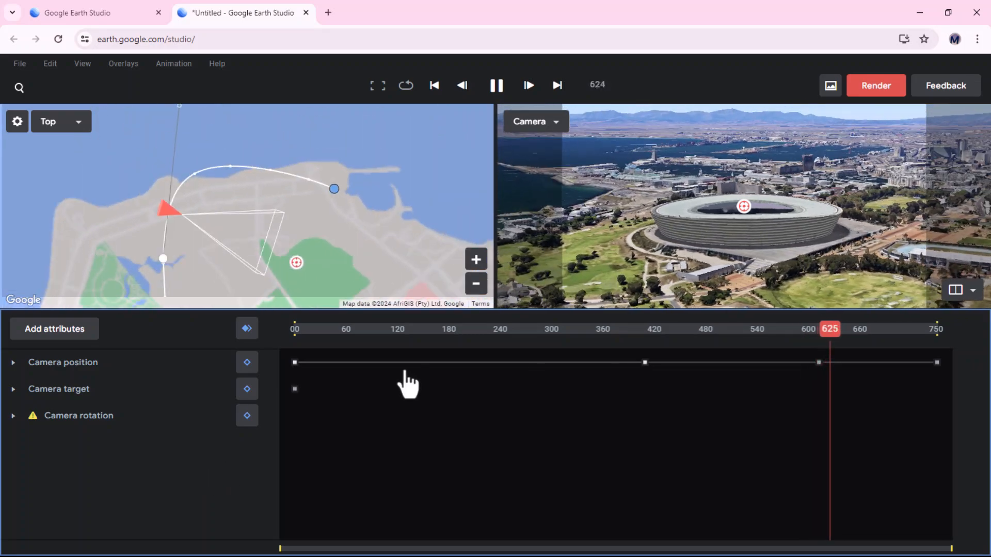
{"action": "left_click", "coordinate": [55, 336]}
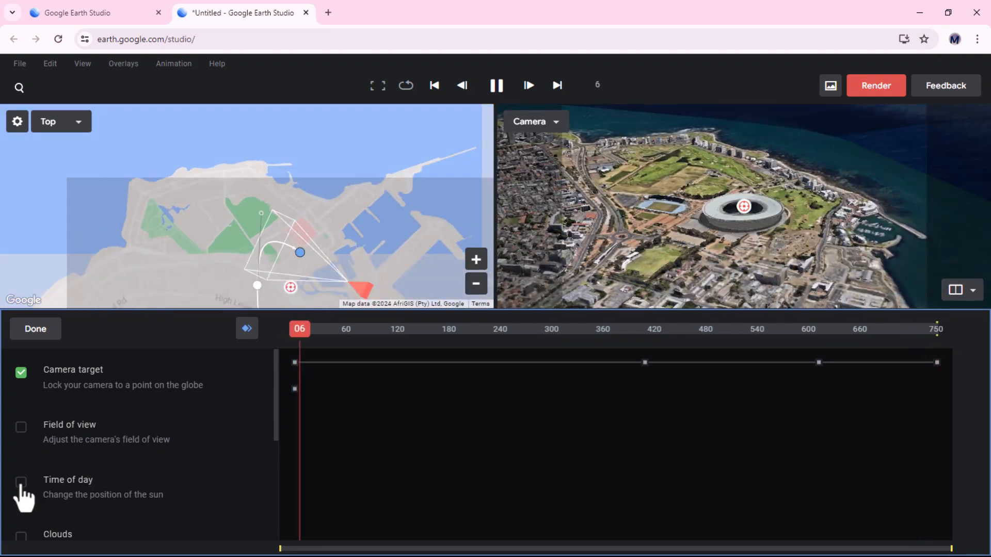
{"action": "left_click", "coordinate": [21, 482]}
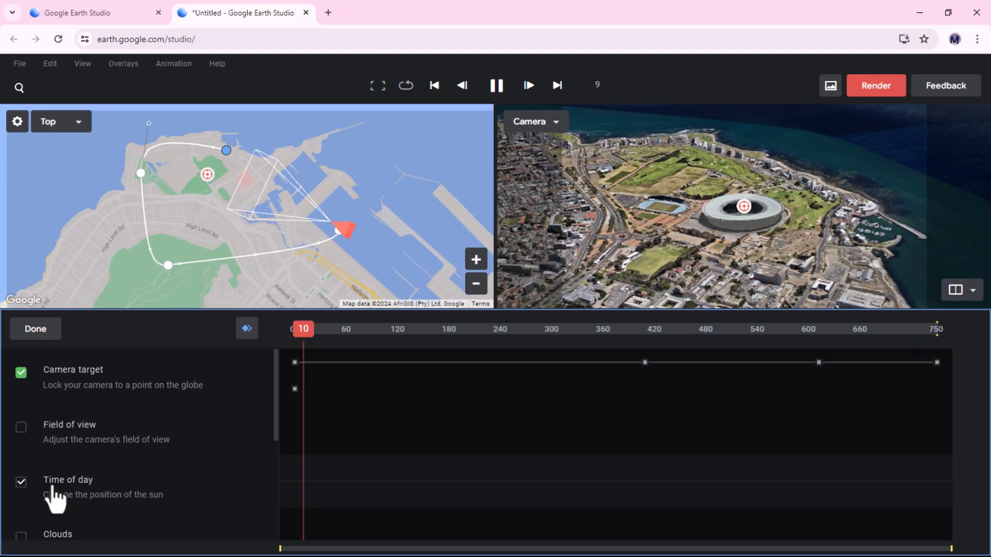
{"action": "left_click", "coordinate": [34, 338]}
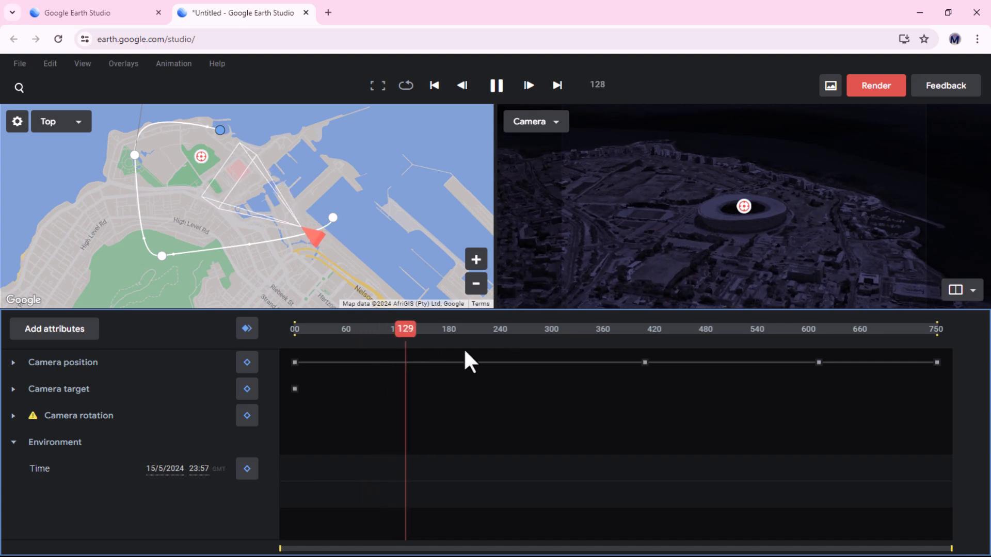
Keyframe the time of day at 23:57 on the last frame, 750
{"action": "left_click_drag", "start_coordinate": [436, 329], "coordinate": [949, 356]}
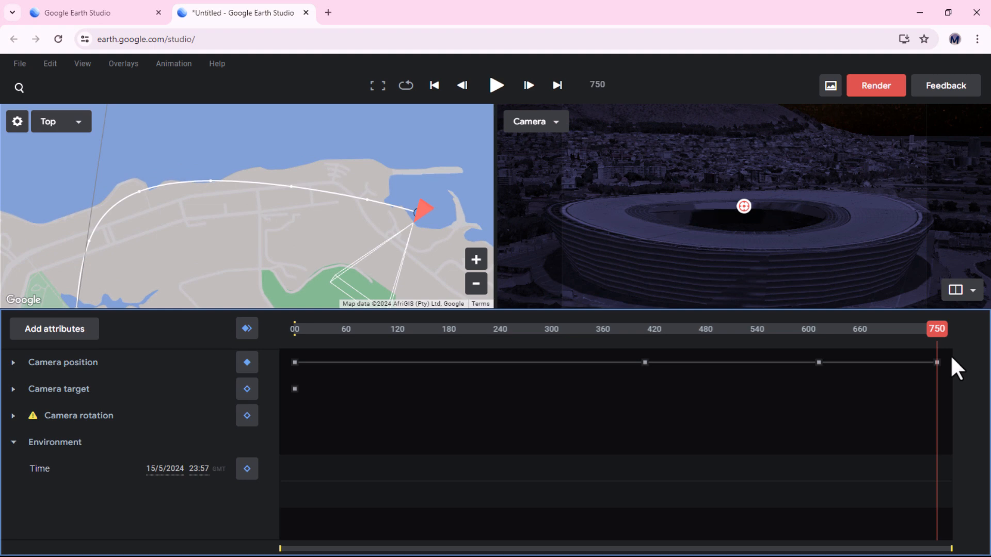
{"action": "key", "text": "space"}
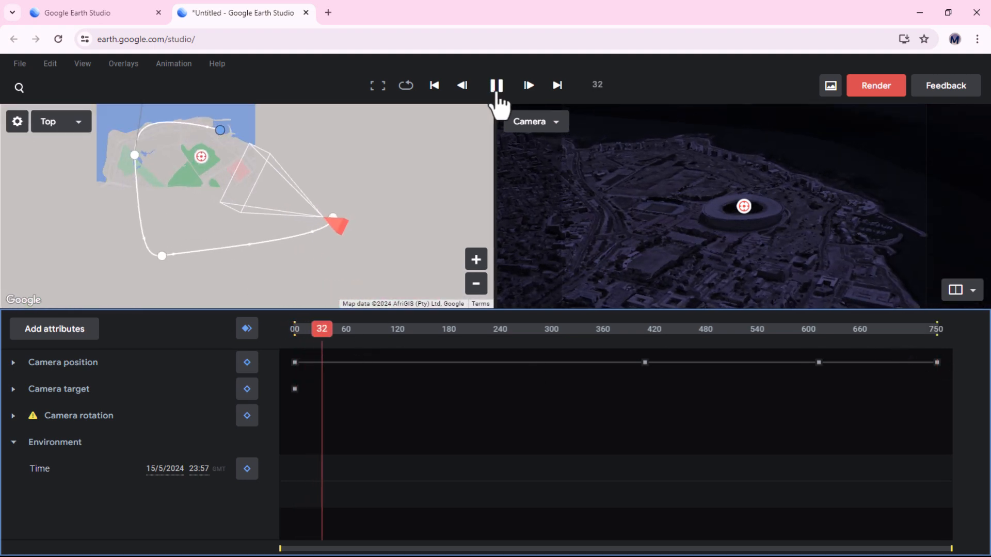
{"action": "left_click", "coordinate": [495, 87]}
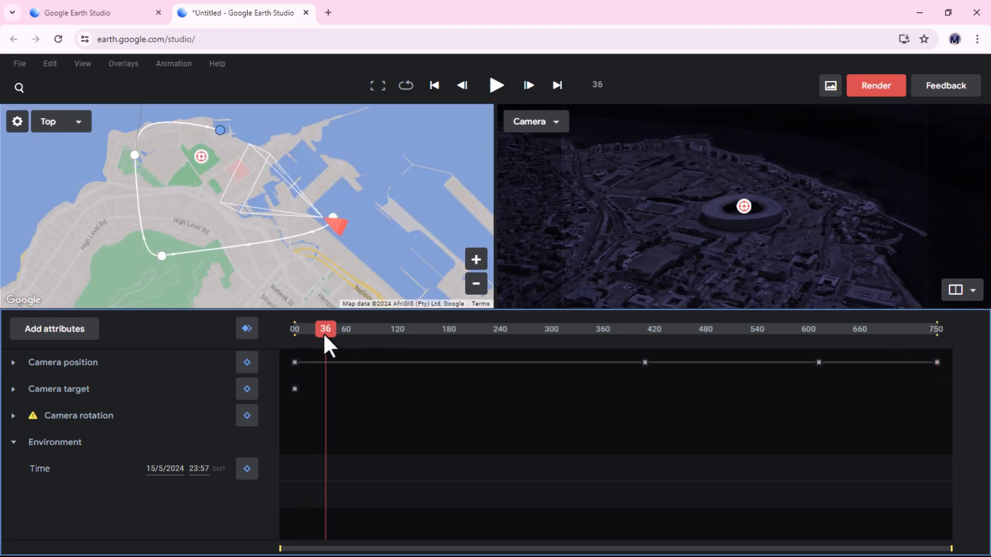
{"action": "left_click_drag", "start_coordinate": [325, 336], "coordinate": [943, 347]}
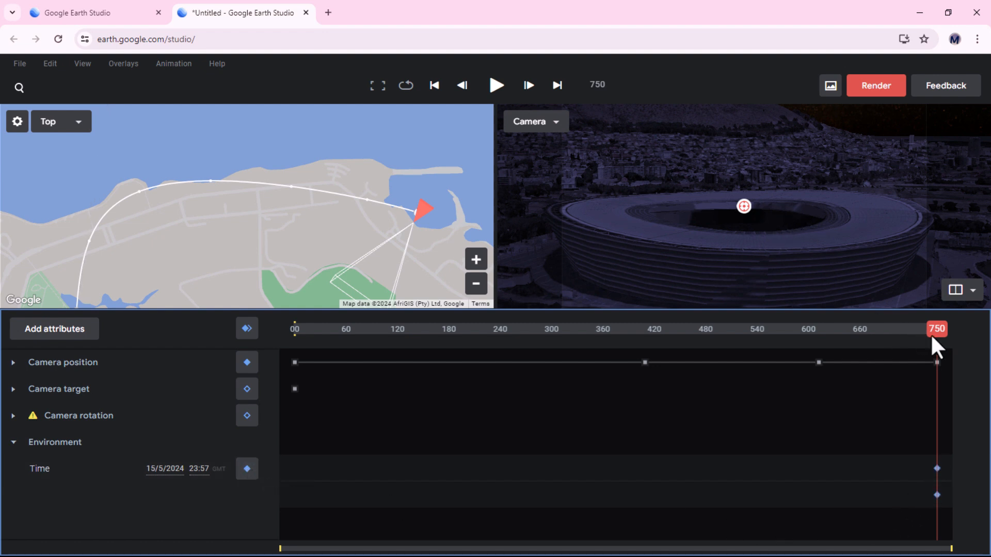
Set the time of day to 08:00 on the first frame and keyframe it
{"action": "left_click_drag", "start_coordinate": [935, 332], "coordinate": [287, 397]}
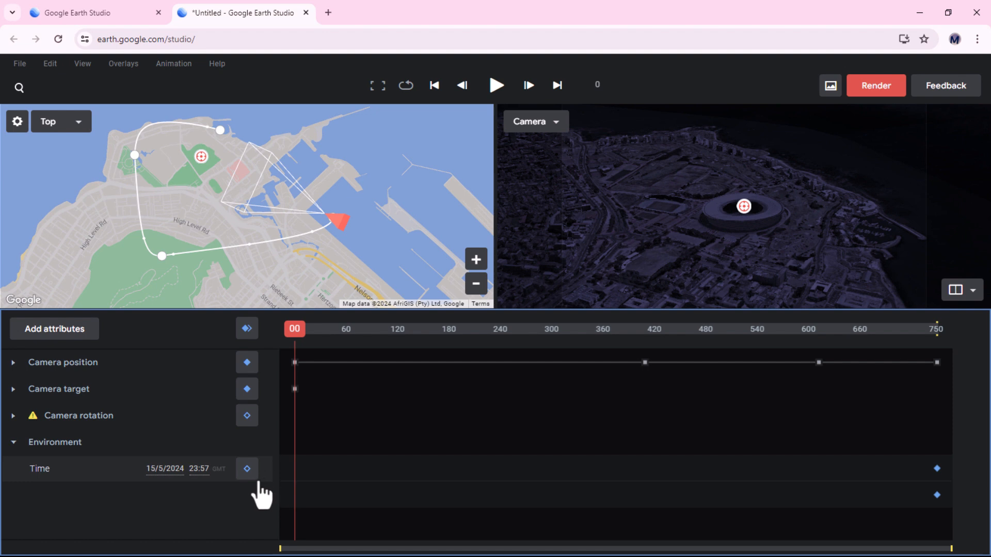
{"action": "left_click", "coordinate": [195, 471]}
{"action": "type", "text": "8"}
{"action": "left_click", "coordinate": [247, 470]}
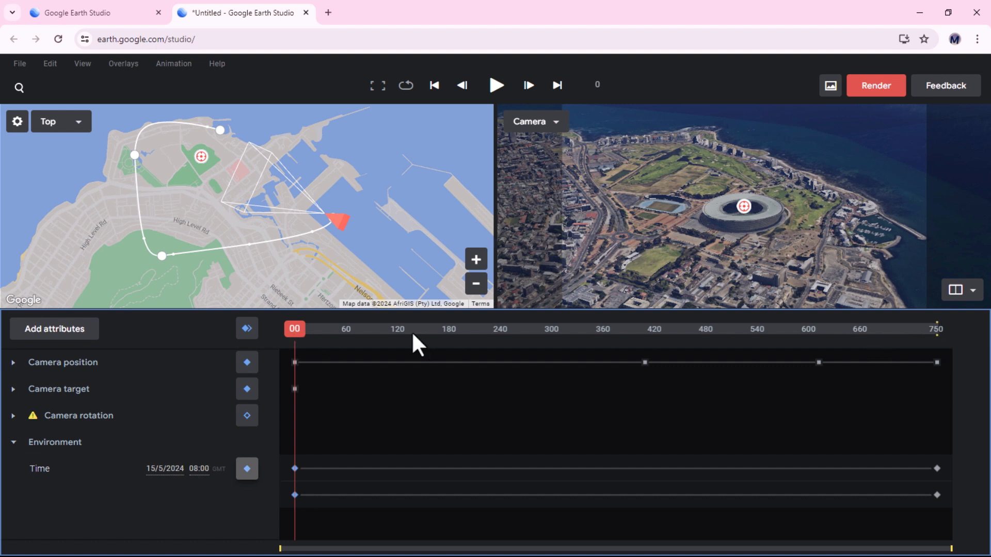
Preview the sunrise-to-night animation and move the final time keyframes to about frame 370
{"action": "left_click", "coordinate": [495, 85]}
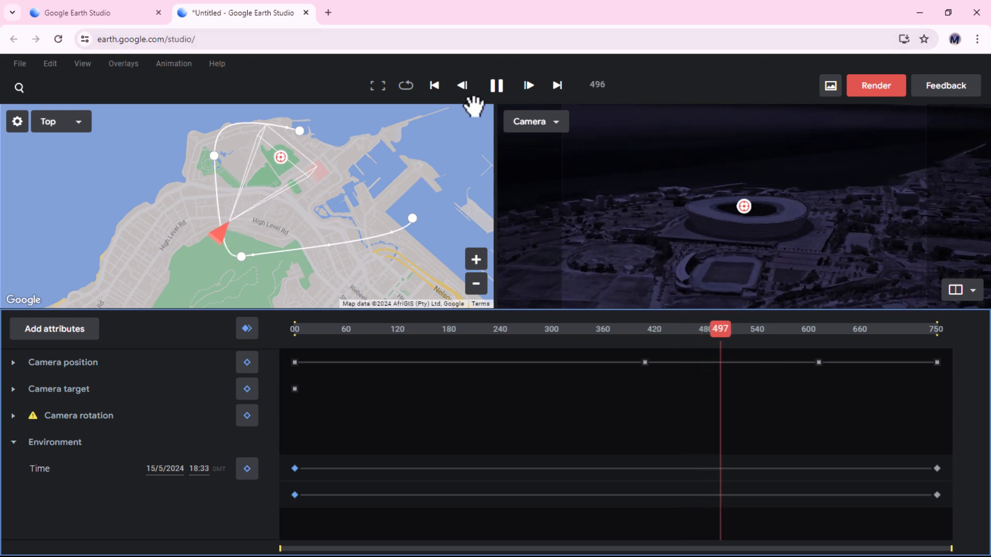
{"action": "left_click", "coordinate": [496, 86]}
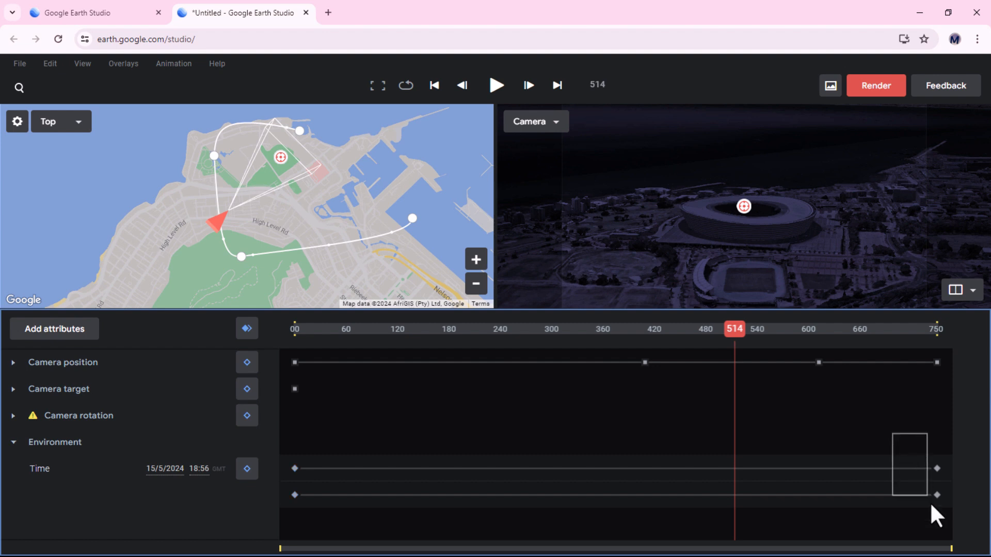
{"action": "left_click_drag", "start_coordinate": [953, 531], "coordinate": [953, 532]}
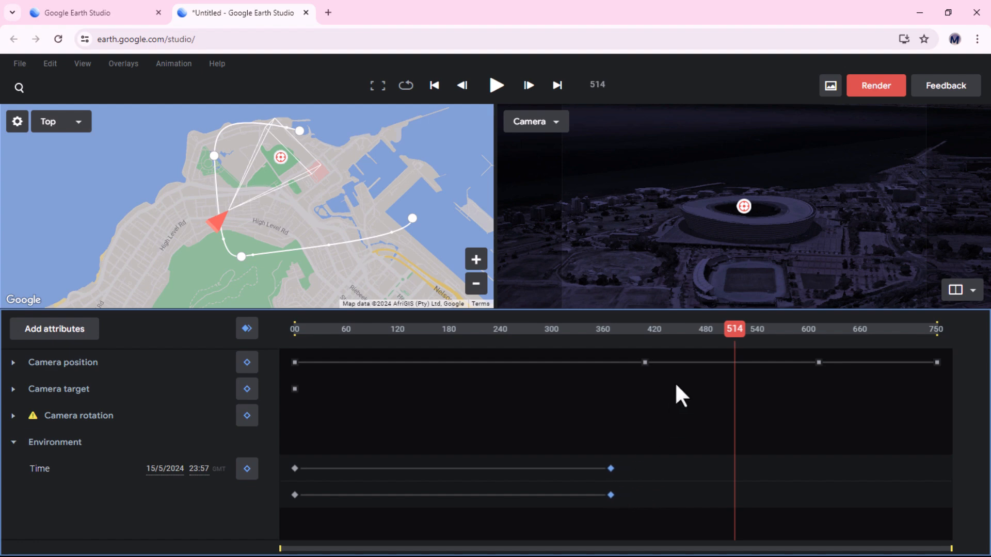
Play the animation from the first frame to preview the time-of-day change
{"action": "left_click_drag", "start_coordinate": [733, 331], "coordinate": [272, 393]}
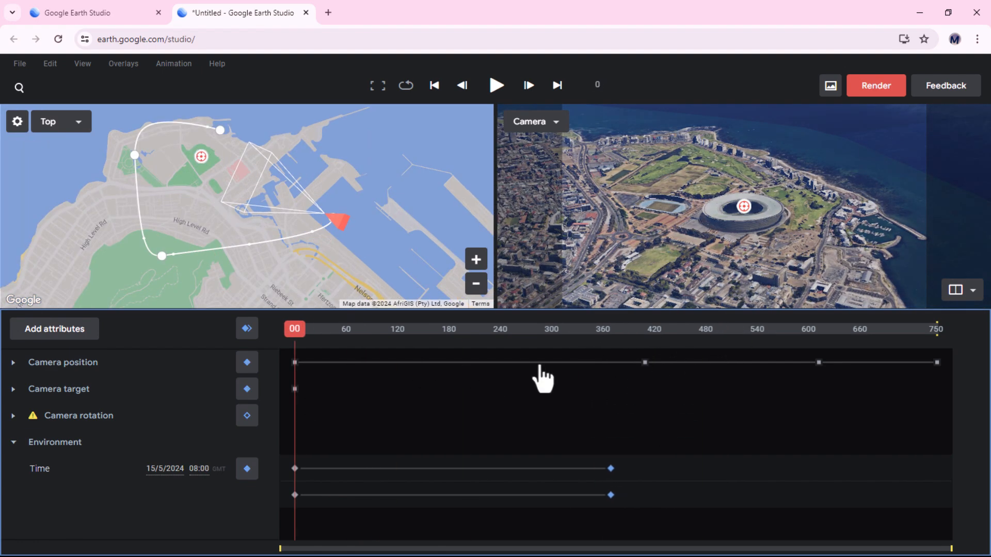
{"action": "left_click", "coordinate": [496, 85]}
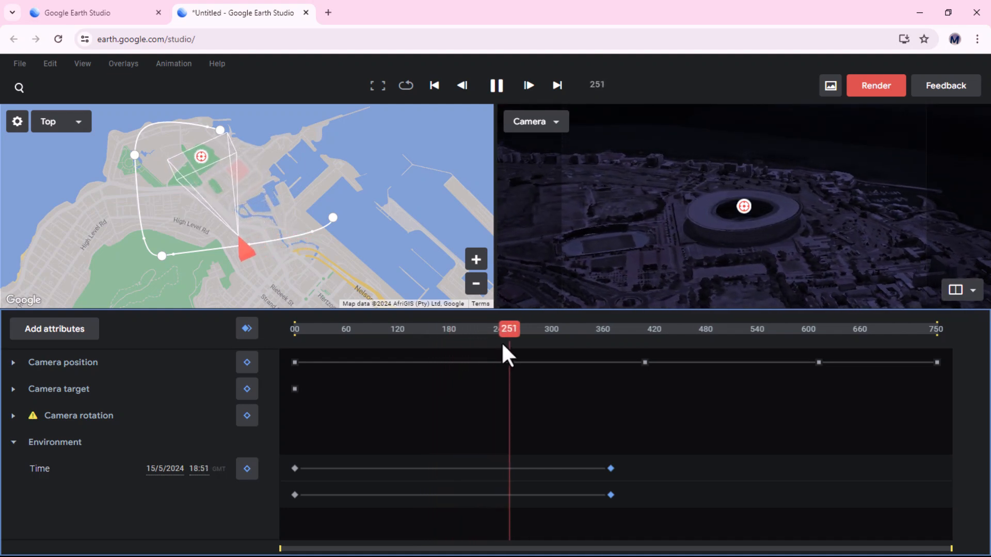
{"action": "left_click_drag", "start_coordinate": [510, 327], "coordinate": [444, 335]}
{"action": "key", "text": "space"}
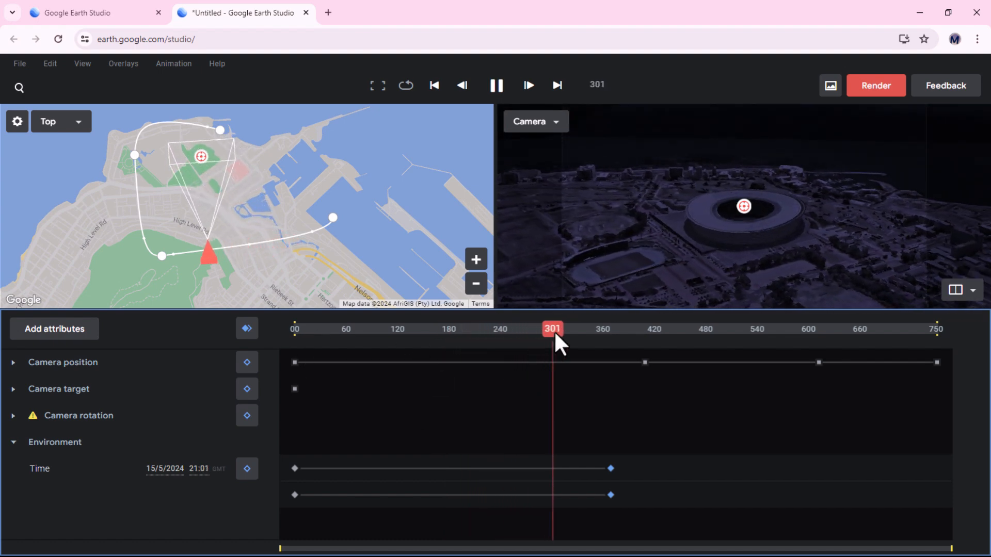
Keyframe the time of day at 06:00 at about frame 402 and merge the earlier end keyframes into it
{"action": "left_click_drag", "start_coordinate": [553, 330], "coordinate": [598, 338]}
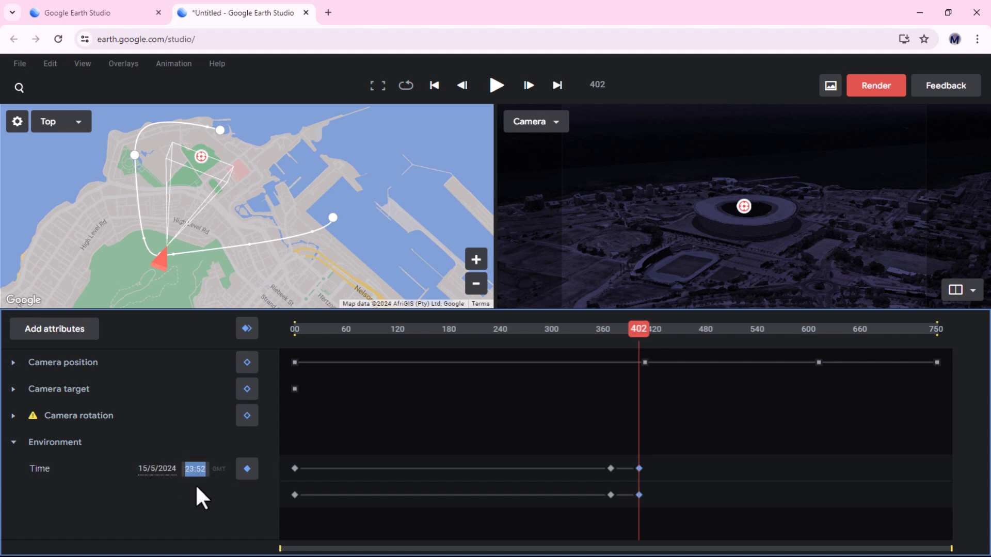
{"action": "type", "text": "06:00"}
{"action": "key", "text": "Return"}
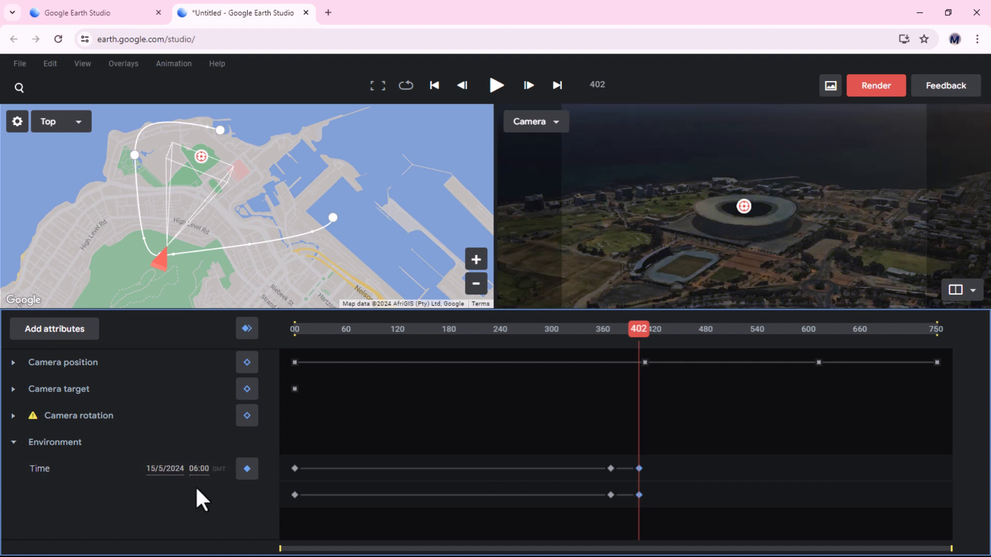
{"action": "left_click_drag", "start_coordinate": [606, 493], "coordinate": [619, 519]}
{"action": "mouse_move", "coordinate": [644, 335]}
{"action": "left_mouse_down"}
{"action": "mouse_move", "coordinate": [620, 336]}
{"action": "mouse_move", "coordinate": [642, 333]}
{"action": "left_mouse_up"}
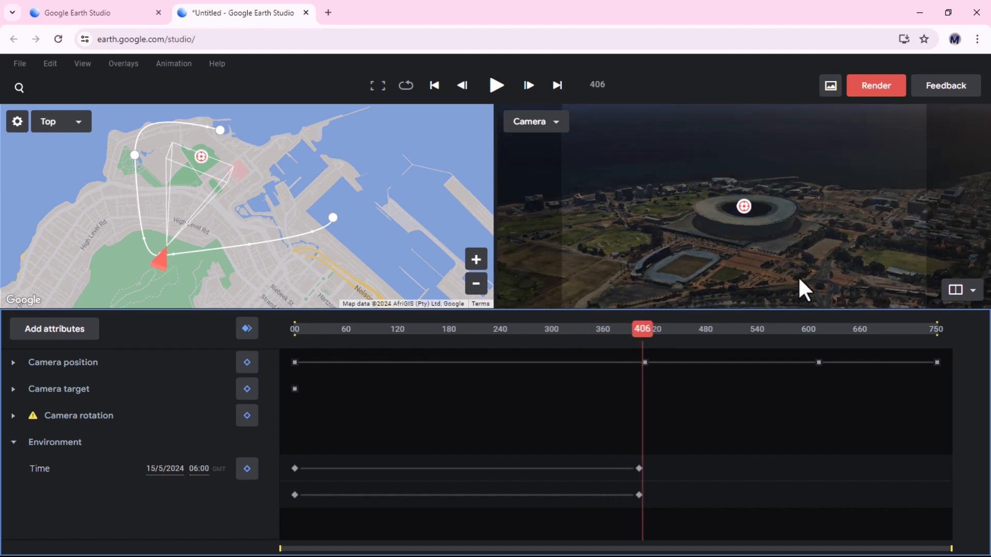
Set the time of day at frame 406 to 05:42, then play the animation from the start
{"action": "left_click_drag", "start_coordinate": [797, 275], "coordinate": [776, 187]}
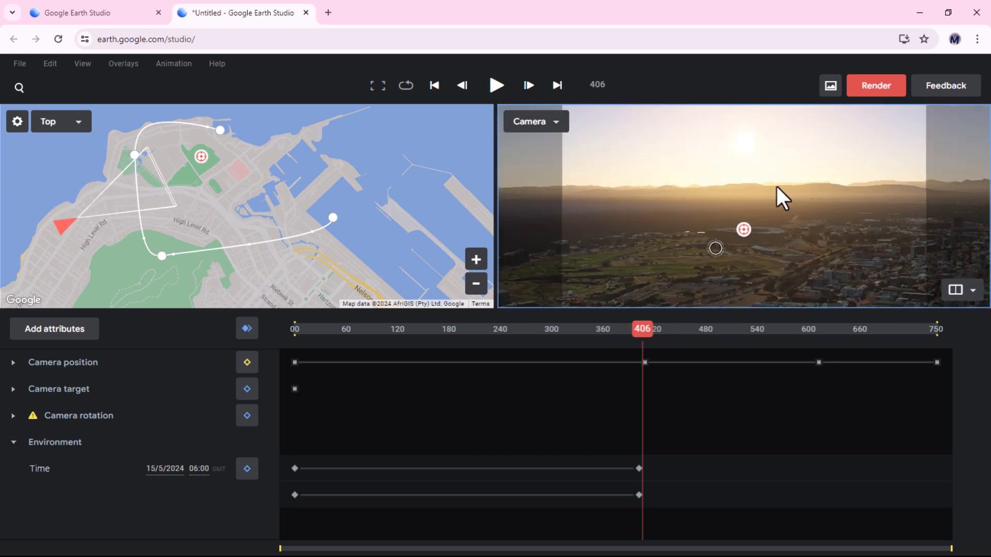
{"action": "left_click", "coordinate": [198, 471]}
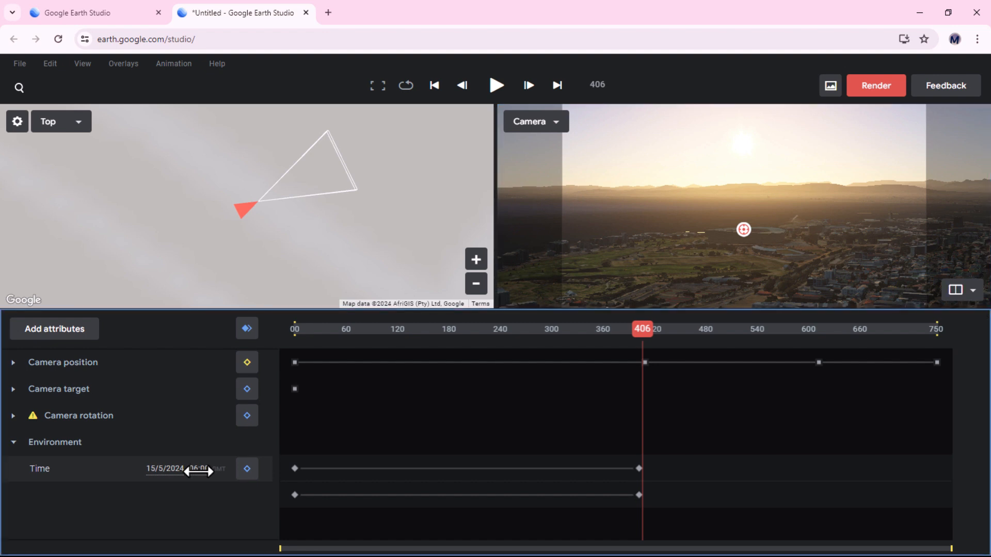
{"action": "left_click_drag", "start_coordinate": [165, 472], "coordinate": [101, 493]}
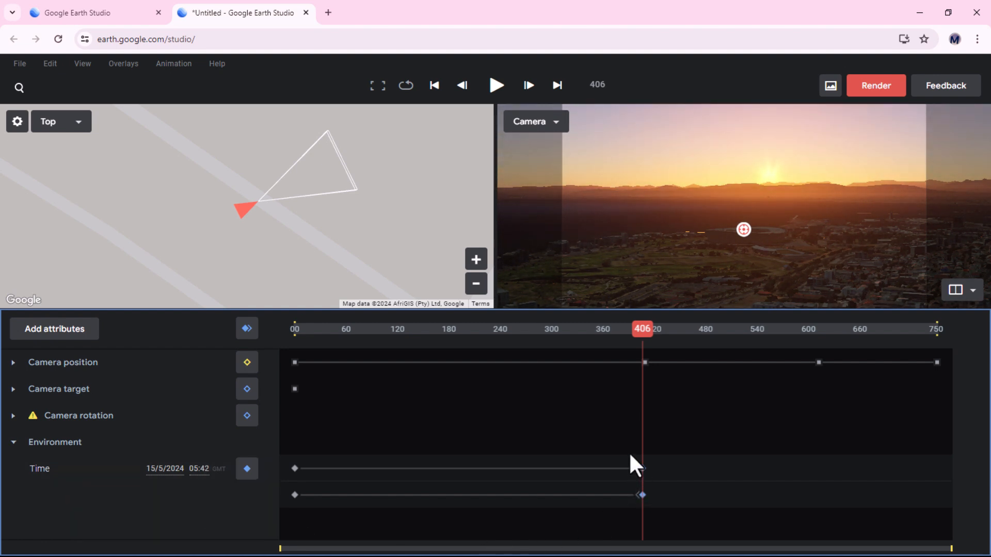
{"action": "left_click_drag", "start_coordinate": [628, 450], "coordinate": [640, 525]}
{"action": "left_click_drag", "start_coordinate": [643, 329], "coordinate": [294, 329]}
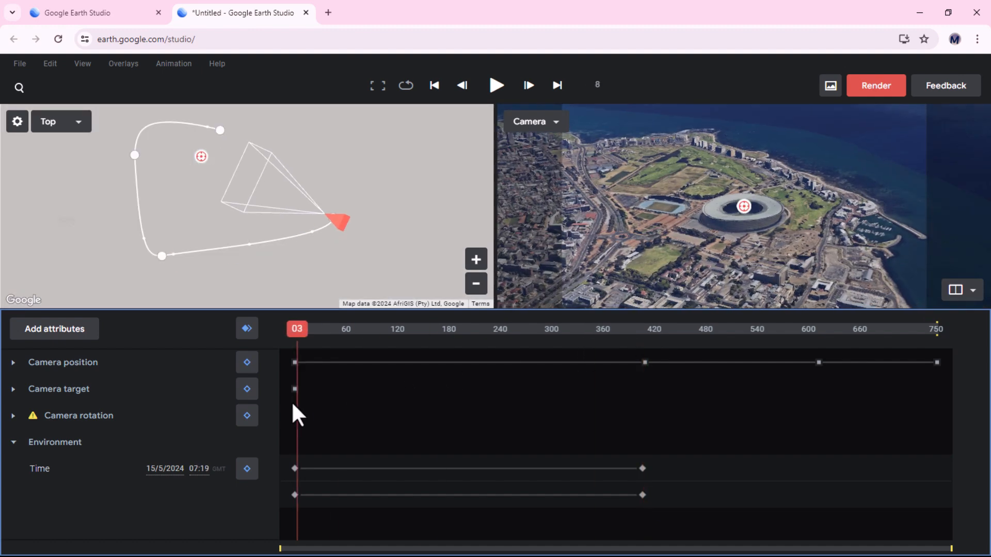
{"action": "key", "text": "space"}
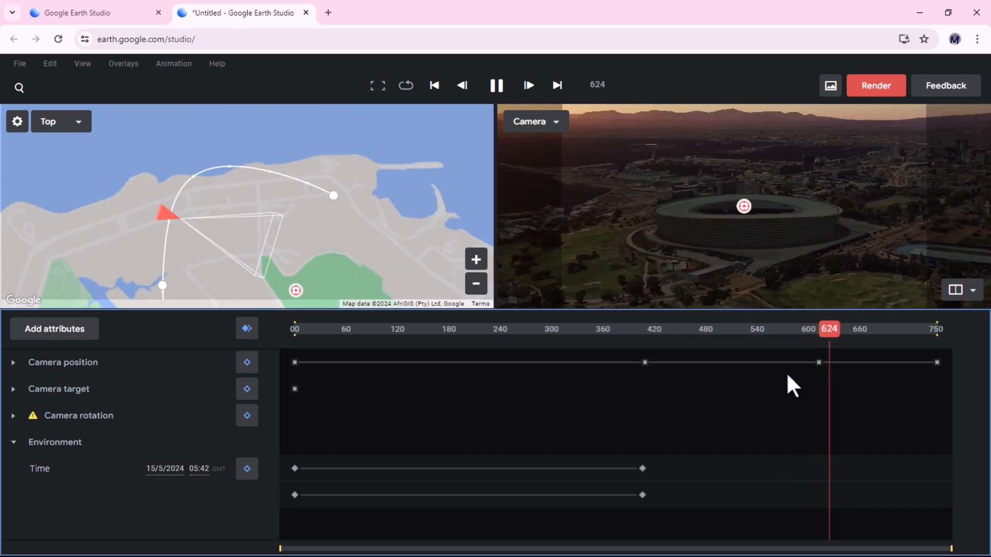
Open the render dialog and name the render Capetown Site Animation
{"action": "left_click", "coordinate": [876, 86]}
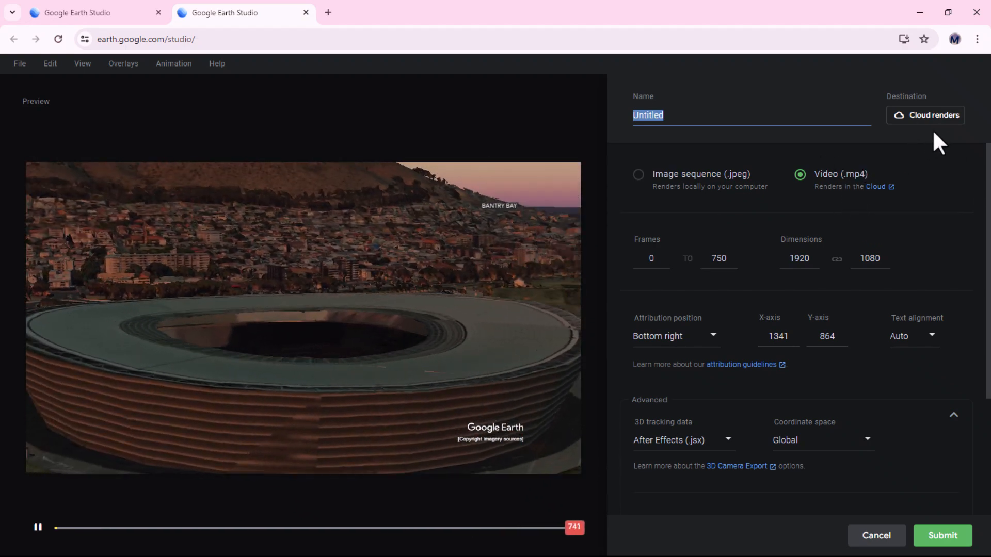
{"action": "type", "text": "Capetown"}
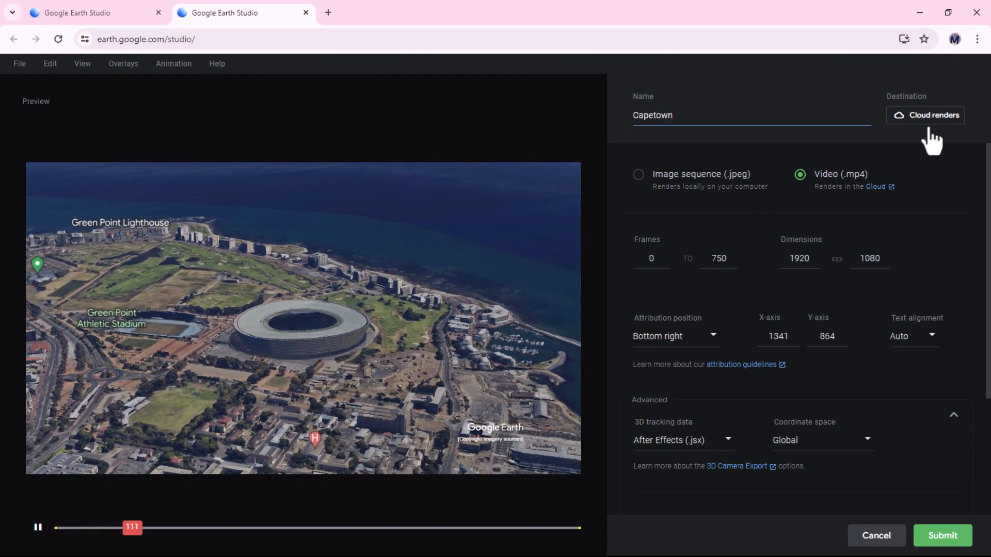
{"action": "type", "text": " A"}
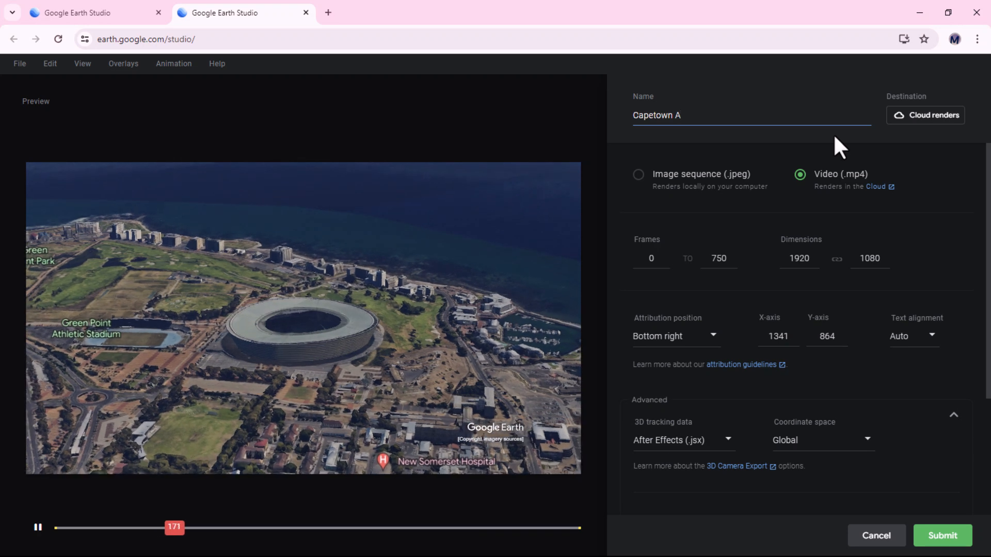
{"action": "key", "text": "BackSpace"}
{"action": "type", "text": "Site An"}
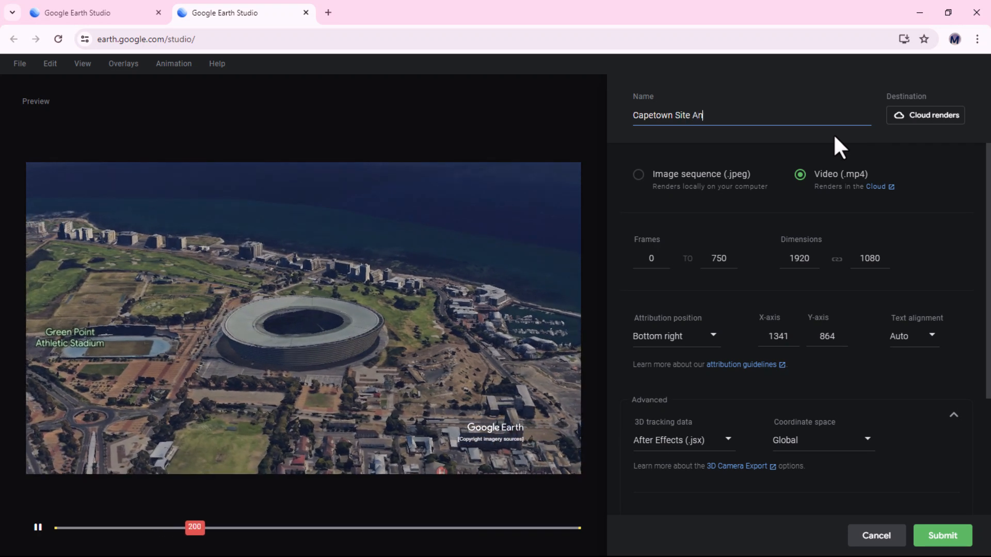
{"action": "type", "text": "imation"}
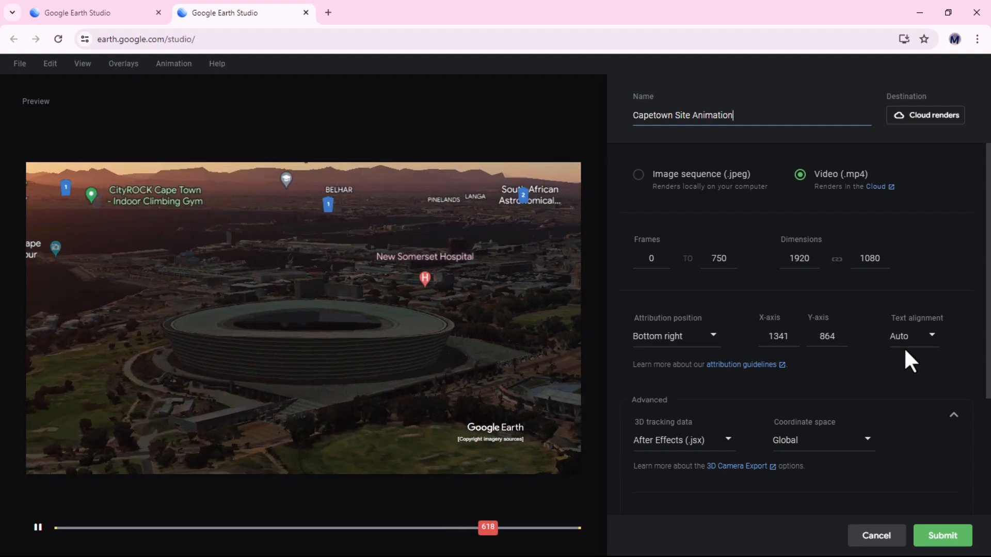
Try Left, Right and Left text alignments for the attribution
{"action": "scroll", "coordinate": [905, 350], "scroll_direction": "down", "scroll_amount": 2}
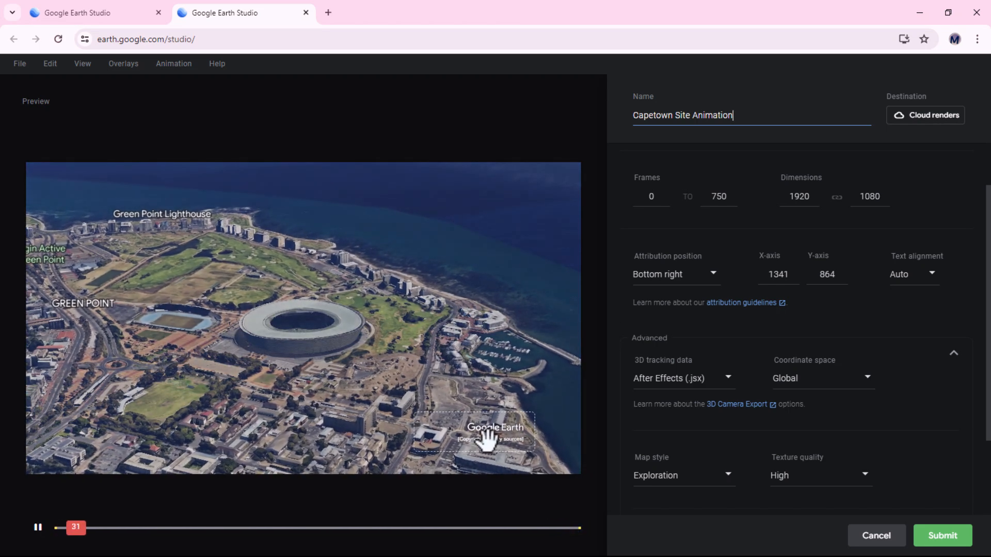
{"action": "left_click", "coordinate": [477, 440]}
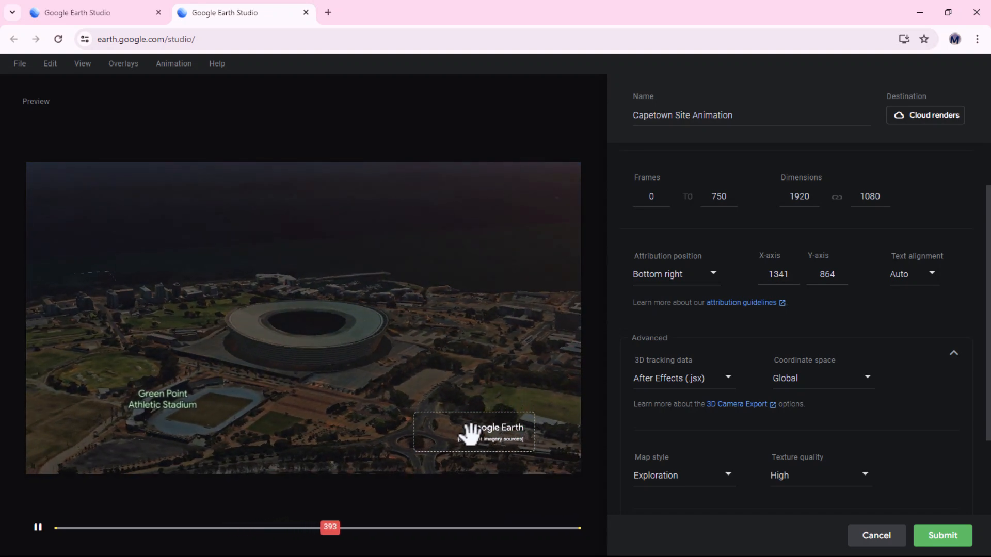
{"action": "left_click", "coordinate": [931, 276]}
{"action": "left_click", "coordinate": [914, 329]}
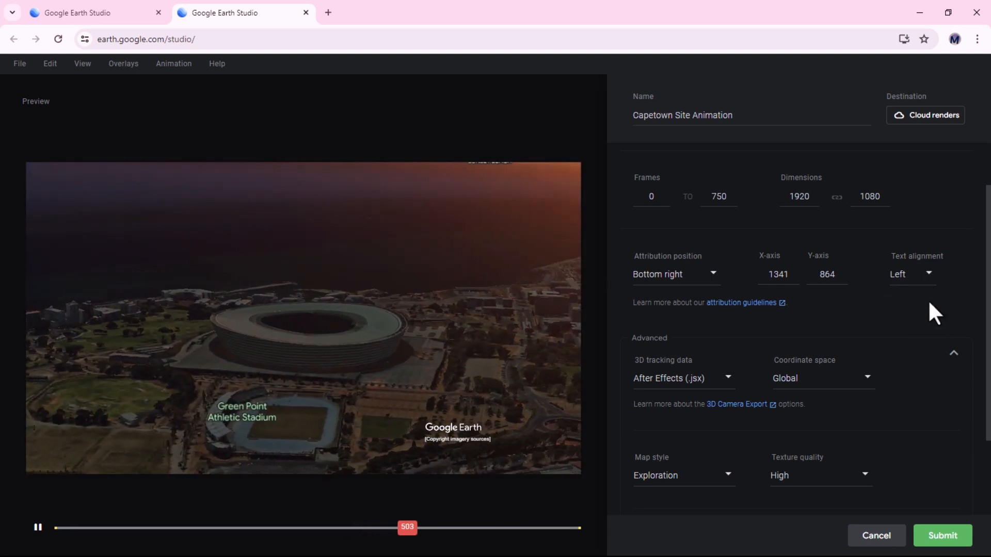
{"action": "left_click", "coordinate": [932, 276]}
{"action": "left_click", "coordinate": [916, 378]}
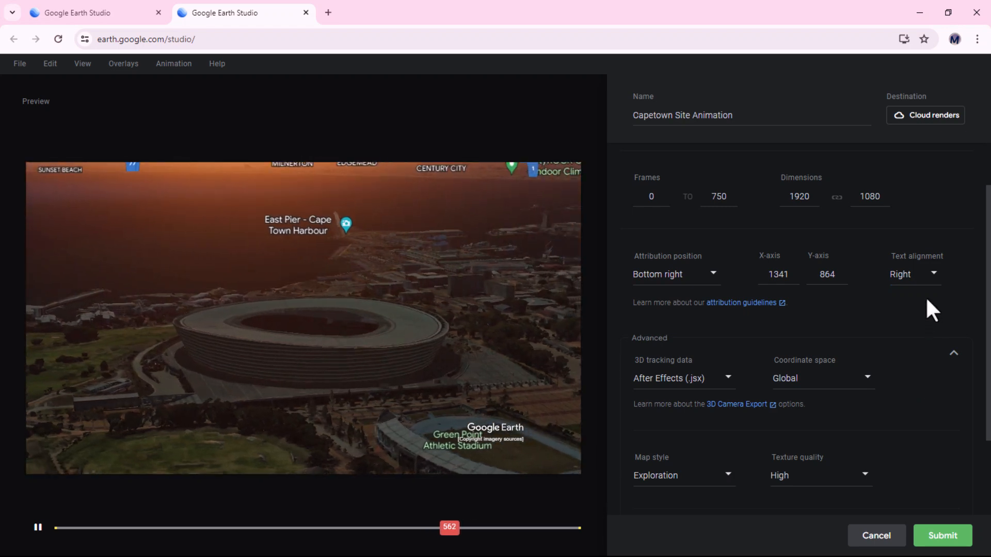
{"action": "left_click", "coordinate": [933, 276]}
{"action": "left_click", "coordinate": [921, 329]}
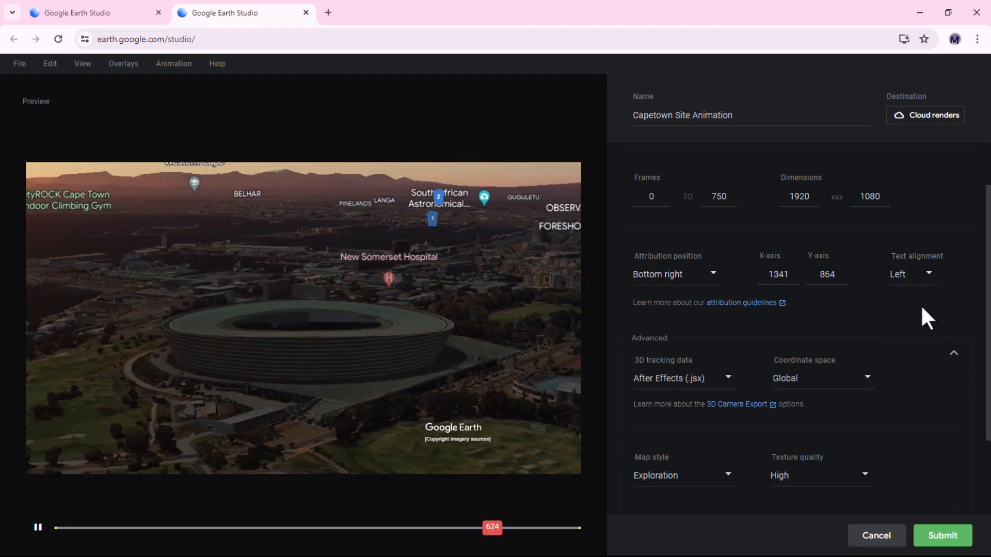
Try the Top left and Top right attribution positions, then return to Bottom right with Auto alignment
{"action": "left_click", "coordinate": [712, 274]}
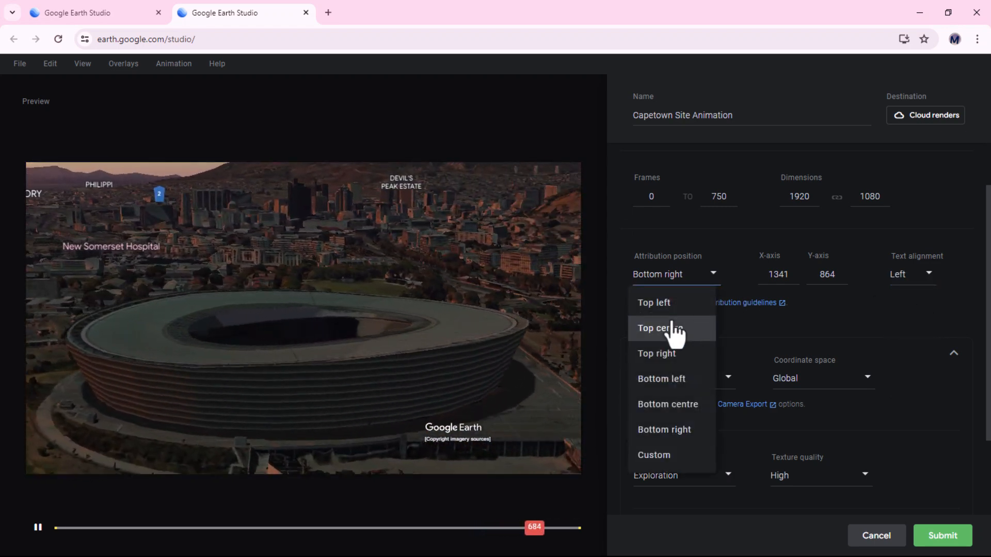
{"action": "left_click", "coordinate": [664, 311]}
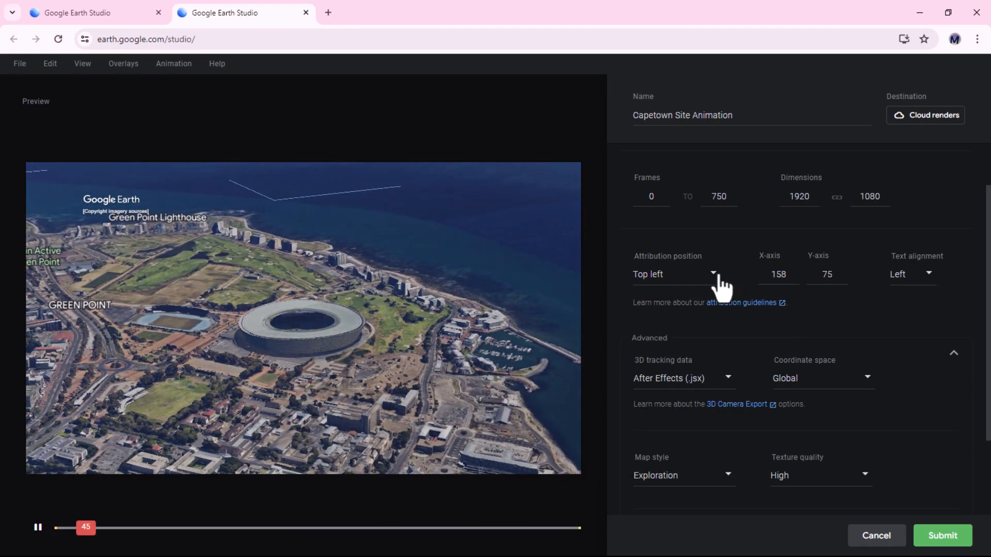
{"action": "left_click", "coordinate": [713, 275]}
{"action": "left_click", "coordinate": [672, 354]}
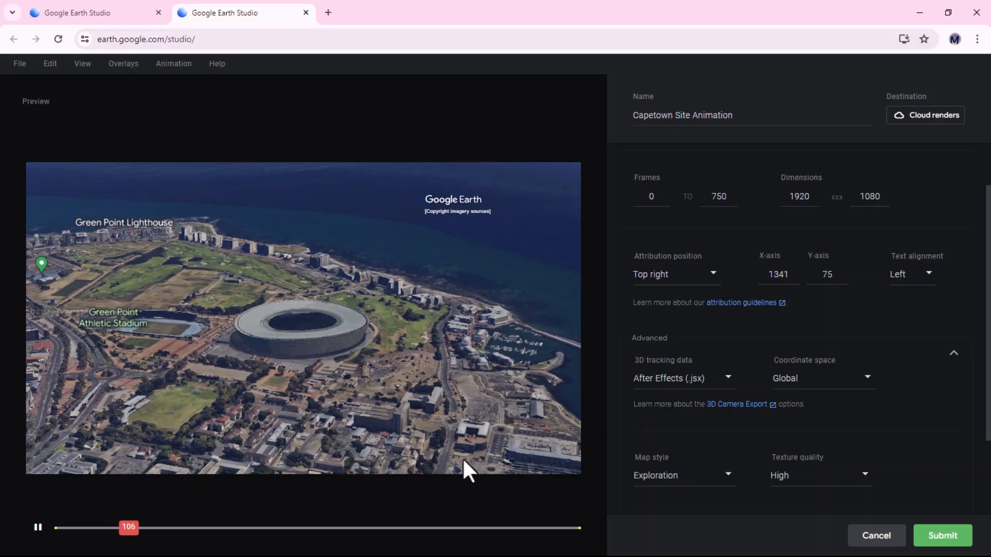
{"action": "left_click", "coordinate": [711, 281]}
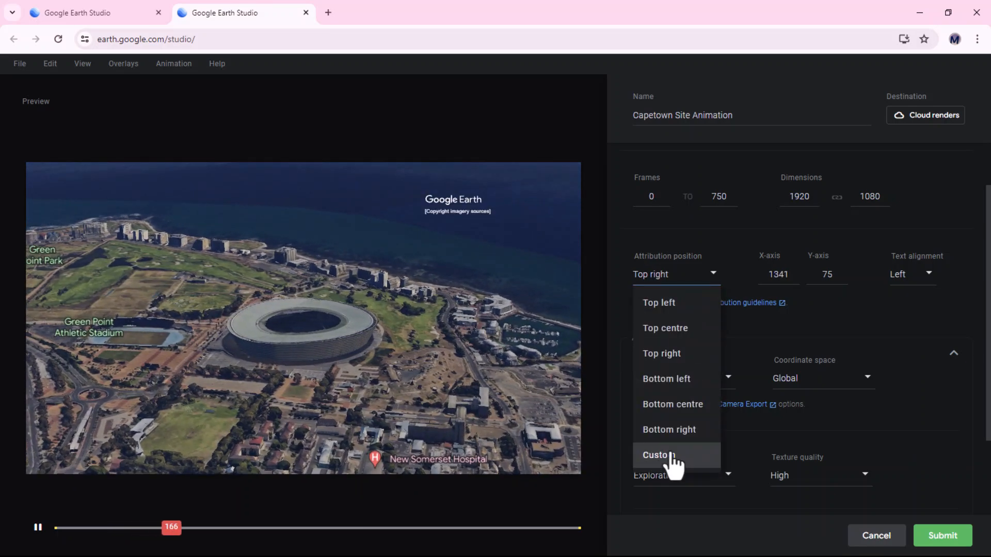
{"action": "left_click", "coordinate": [669, 431]}
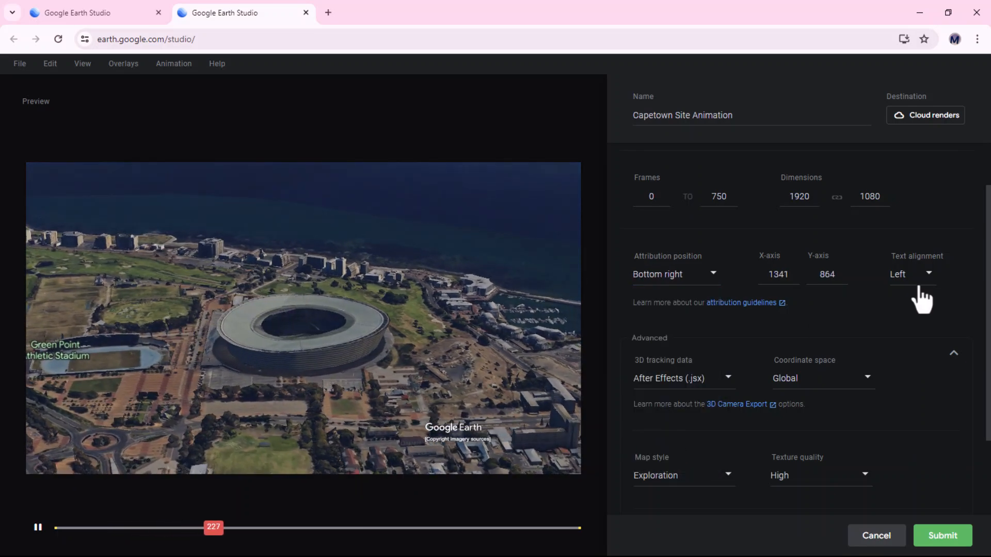
{"action": "left_click", "coordinate": [914, 281]}
{"action": "left_click", "coordinate": [905, 306]}
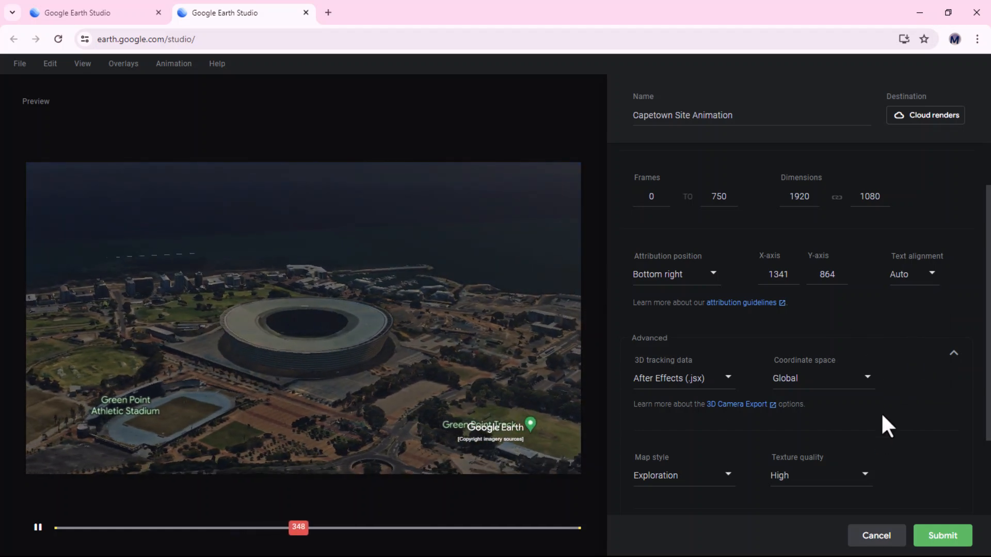
Try the Clean map style and check texture quality options, then return to Exploration
{"action": "scroll", "coordinate": [885, 418], "scroll_direction": "down", "scroll_amount": 2}
{"action": "scroll", "coordinate": [877, 413], "scroll_direction": "down", "scroll_amount": 1}
{"action": "left_click", "coordinate": [827, 379]}
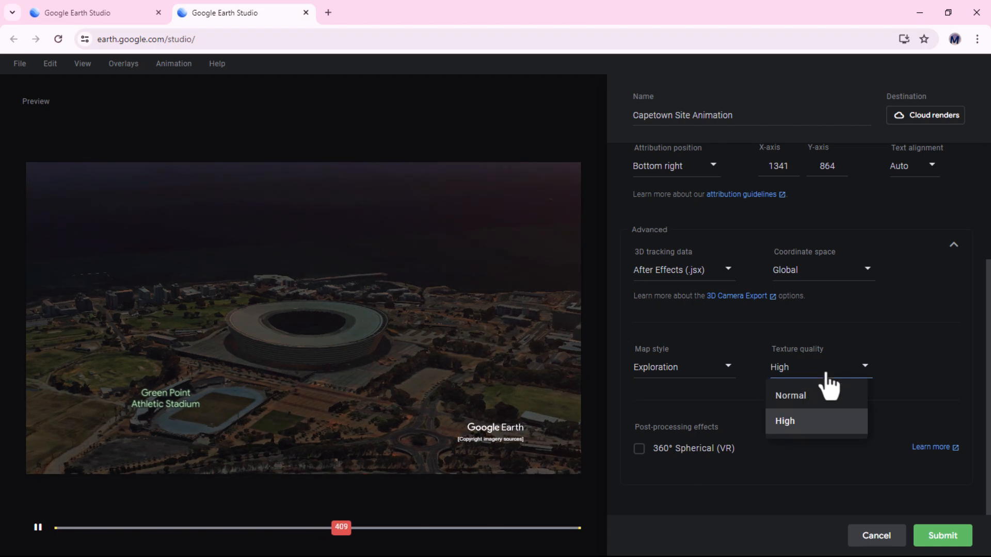
{"action": "left_click", "coordinate": [710, 337]}
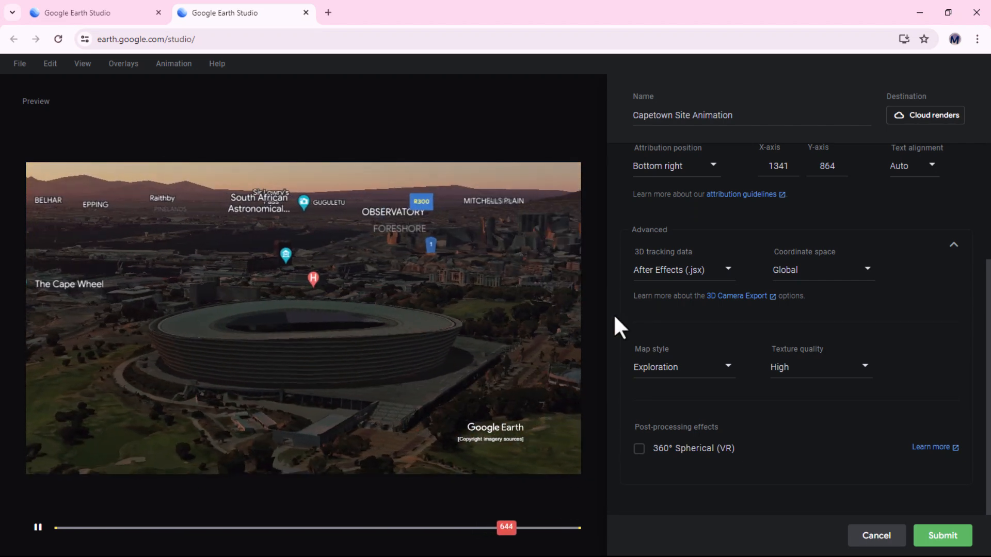
{"action": "left_click", "coordinate": [692, 367]}
{"action": "left_click", "coordinate": [665, 396]}
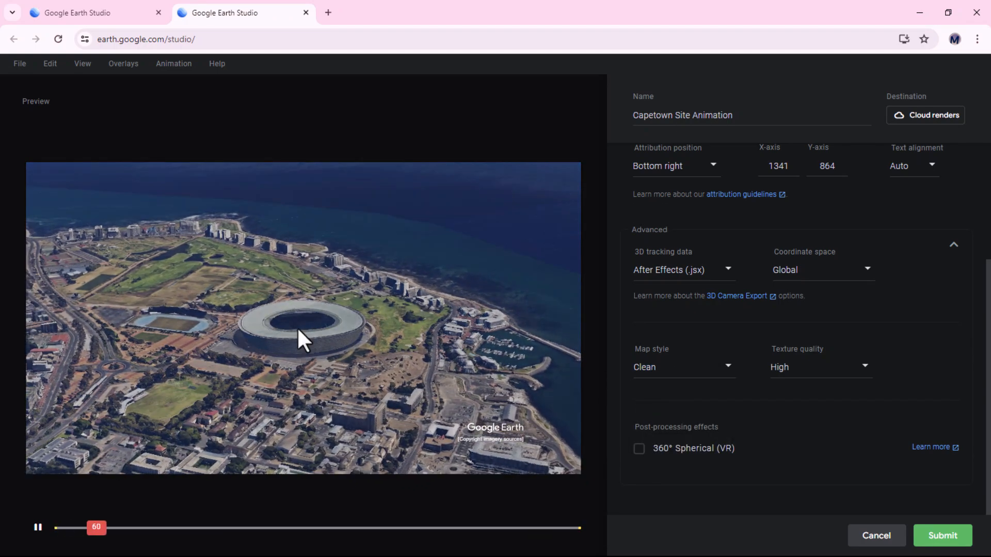
{"action": "left_click", "coordinate": [722, 369]}
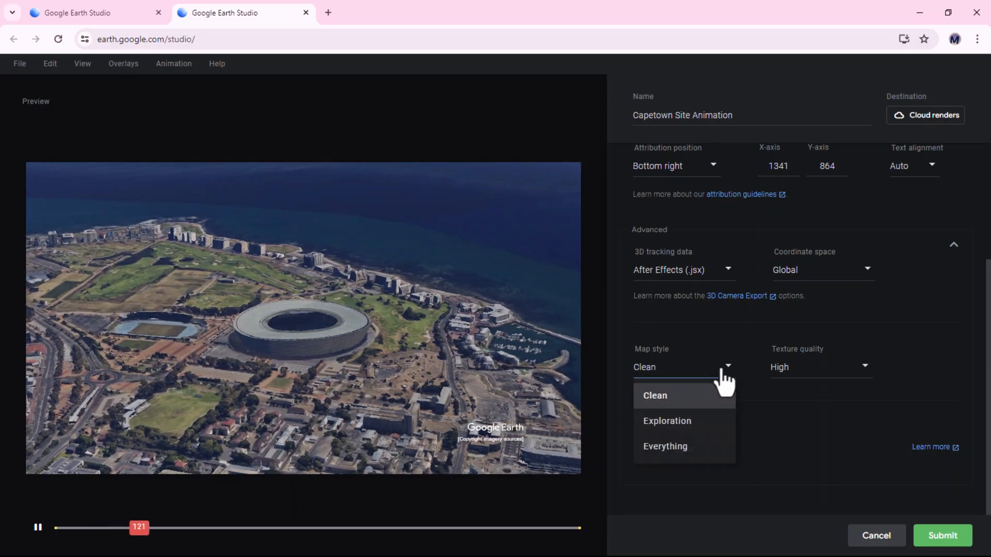
{"action": "left_click", "coordinate": [668, 429]}
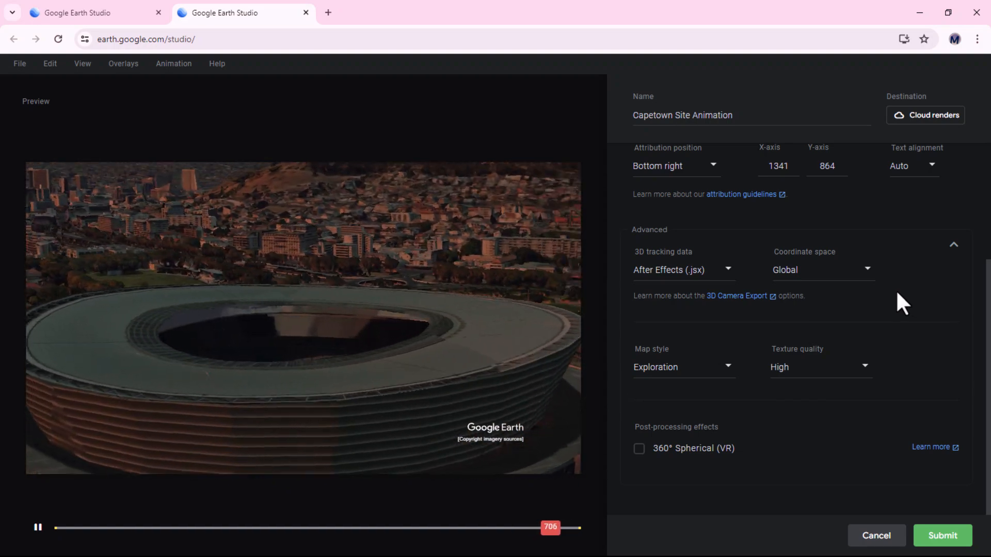
Submit the video render
{"action": "scroll", "coordinate": [886, 260], "scroll_direction": "up", "scroll_amount": 1}
{"action": "scroll", "coordinate": [886, 261], "scroll_direction": "up", "scroll_amount": 3}
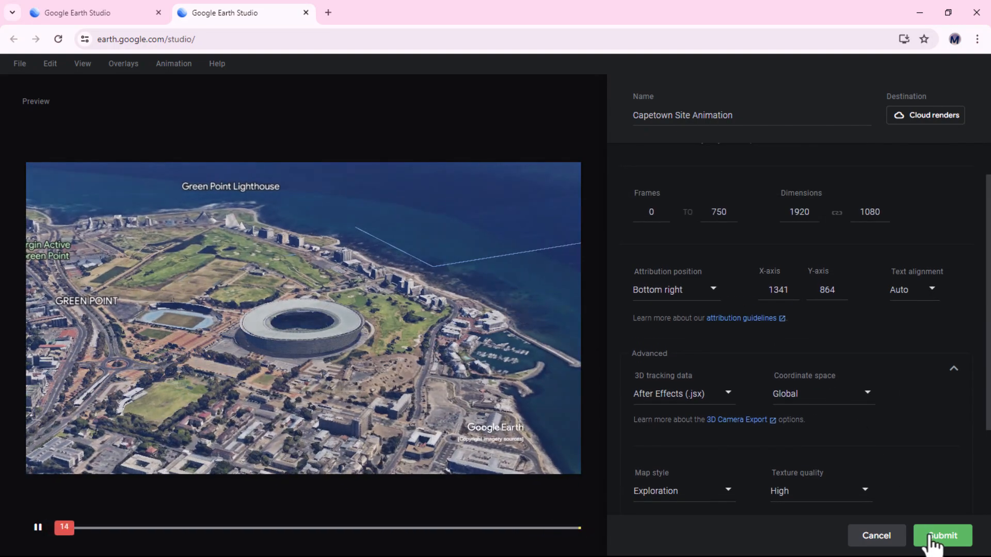
{"action": "left_click", "coordinate": [930, 538]}
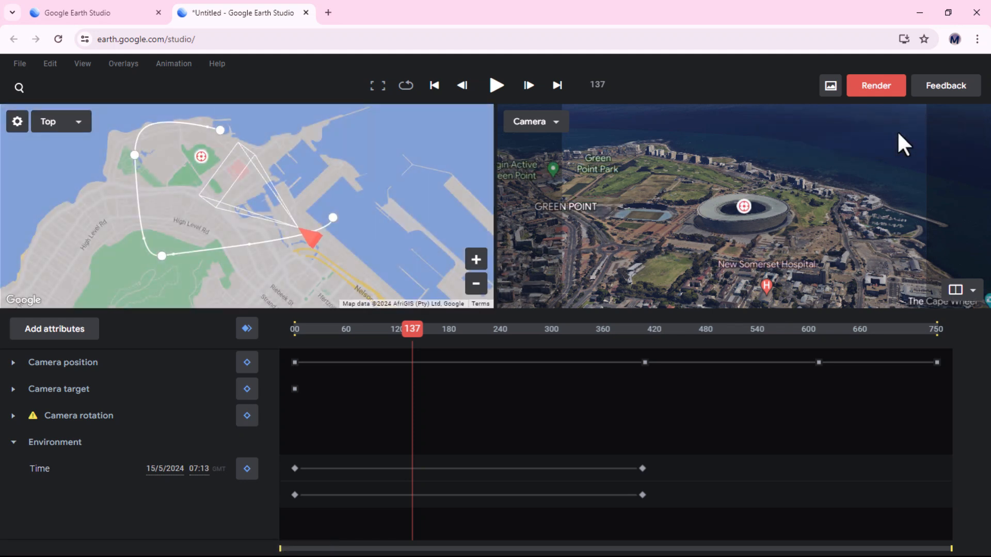
Open the cloud renders list and look through the previously rendered projects
{"action": "left_click", "coordinate": [173, 64]}
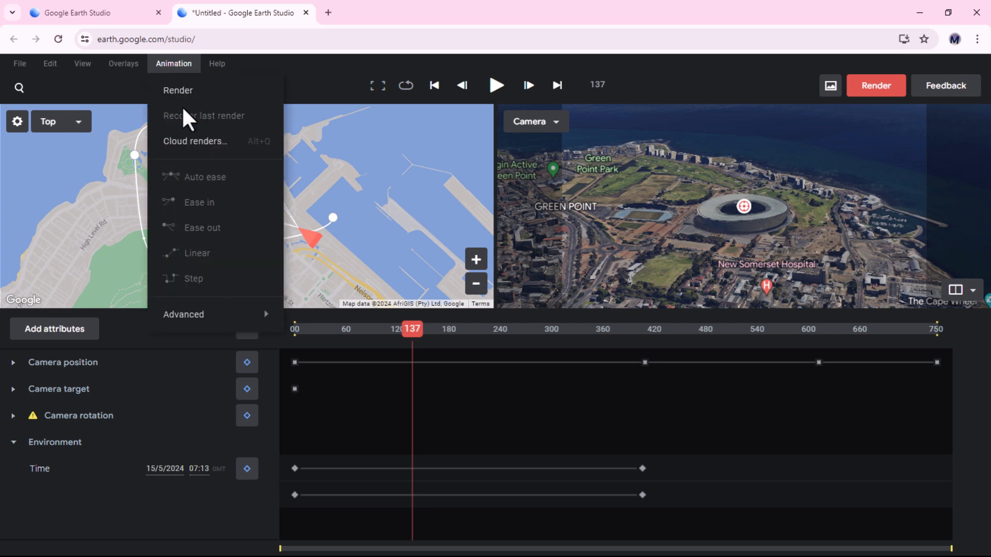
{"action": "left_click", "coordinate": [198, 154]}
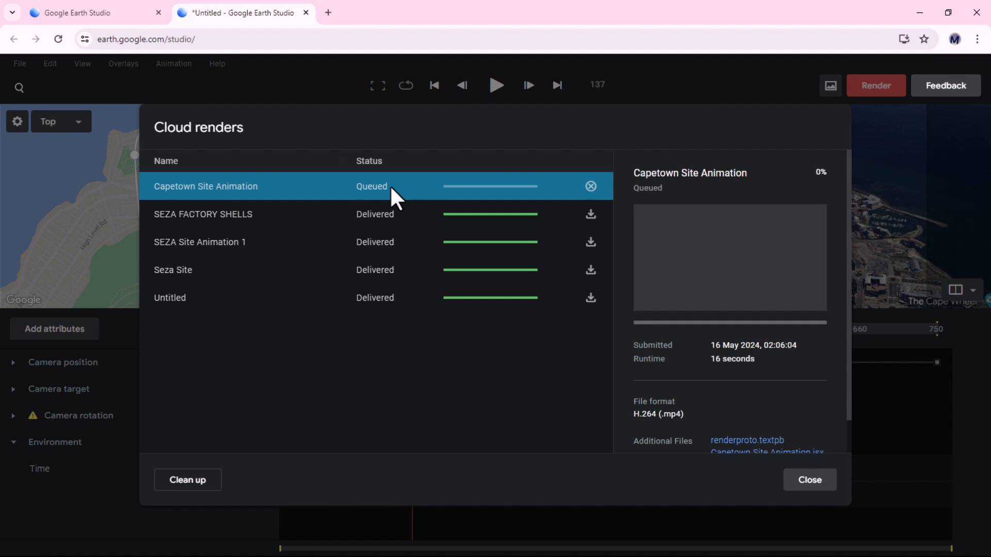
{"action": "left_click", "coordinate": [232, 217]}
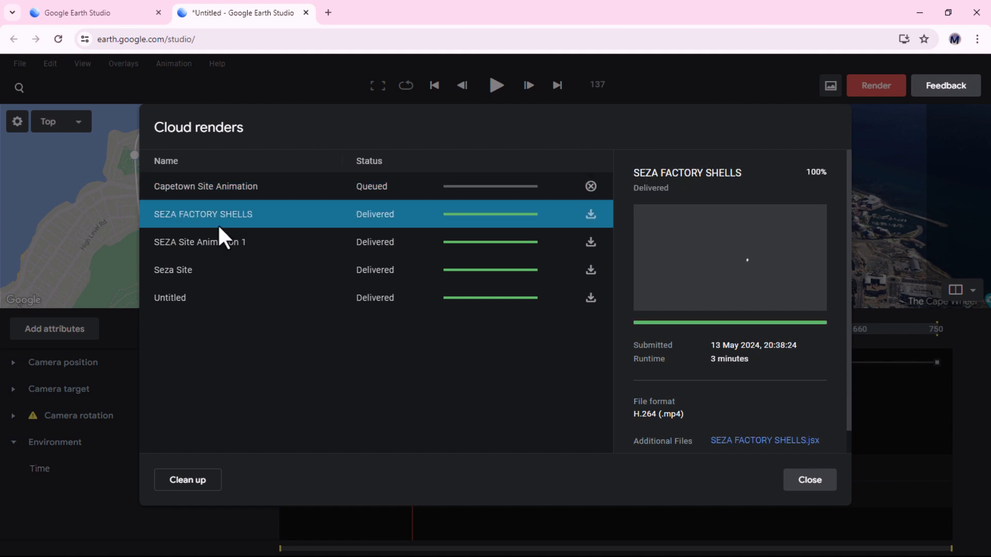
{"action": "left_click", "coordinate": [212, 240]}
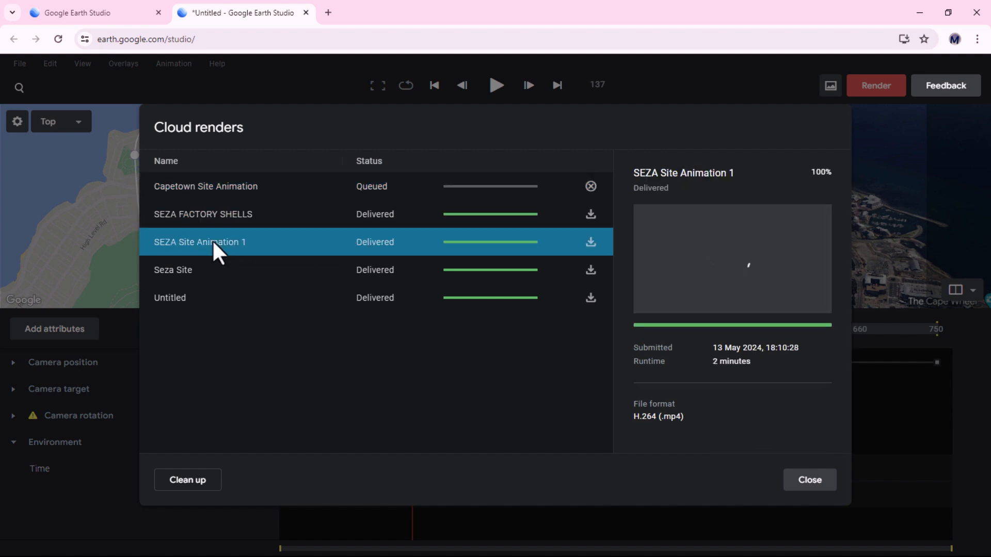
{"action": "left_click", "coordinate": [355, 277]}
Download the finished Capetown Site Animation video and play it in Media Player
{"action": "left_click", "coordinate": [370, 185]}
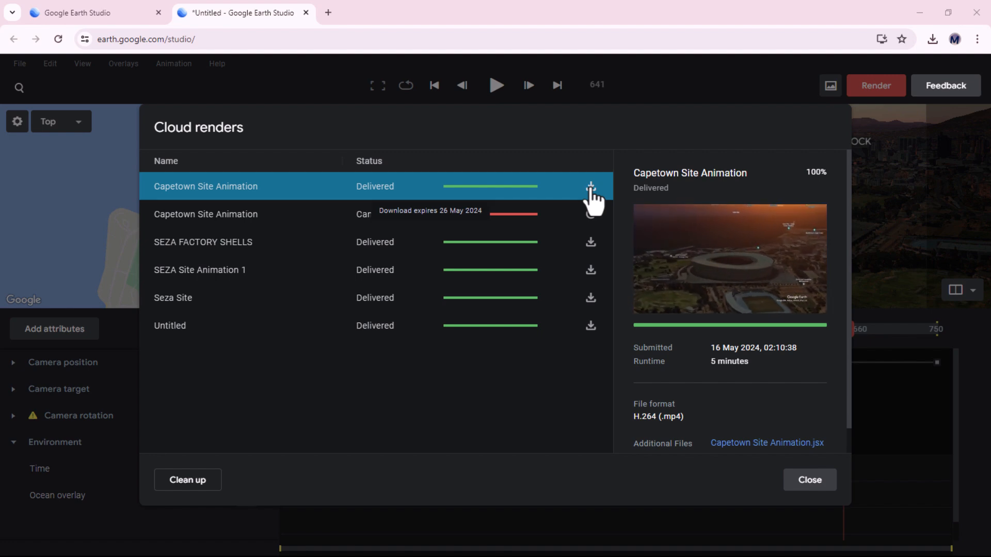
{"action": "key", "text": "super"}
{"action": "left_click", "coordinate": [741, 545]}
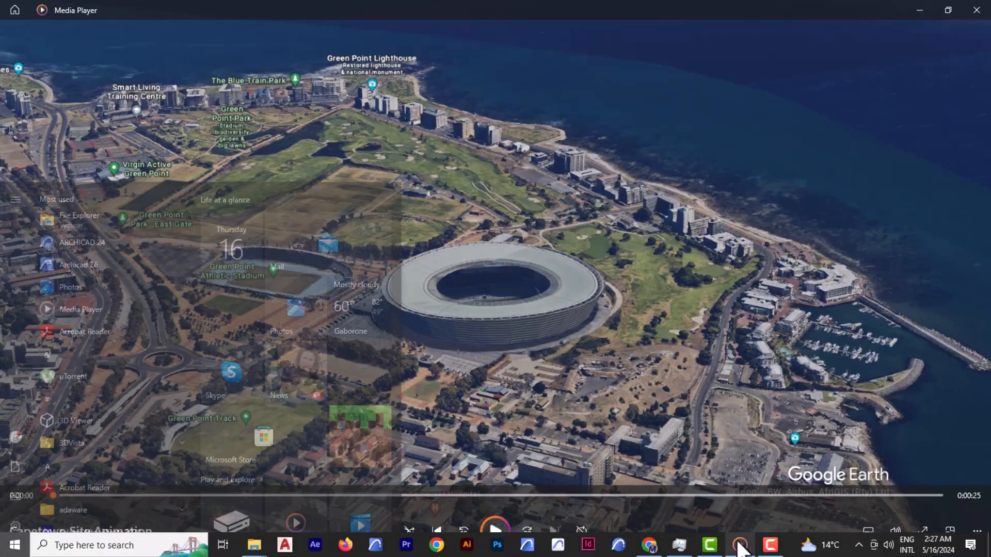
{"action": "left_click", "coordinate": [499, 530]}
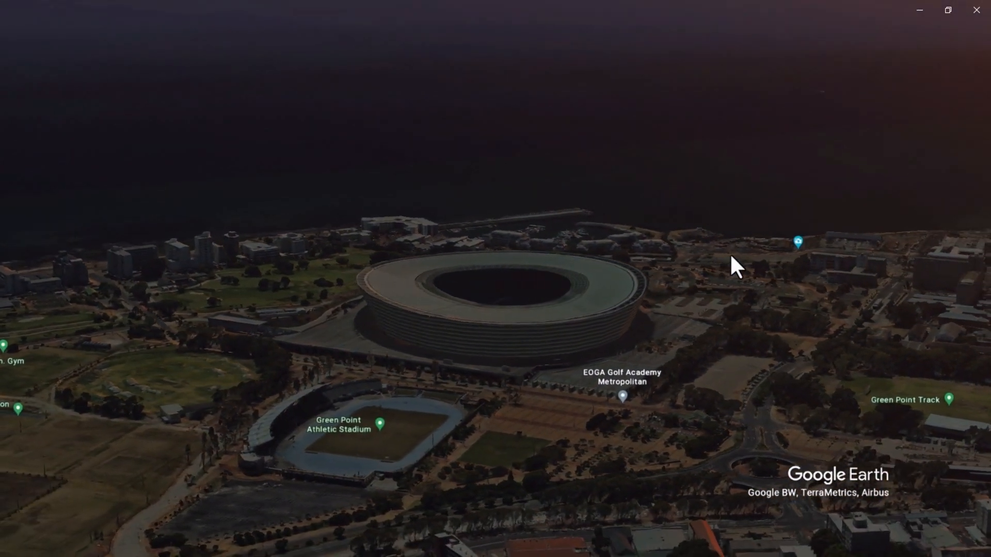
{"action": "mouse_move", "coordinate": [750, 332]}
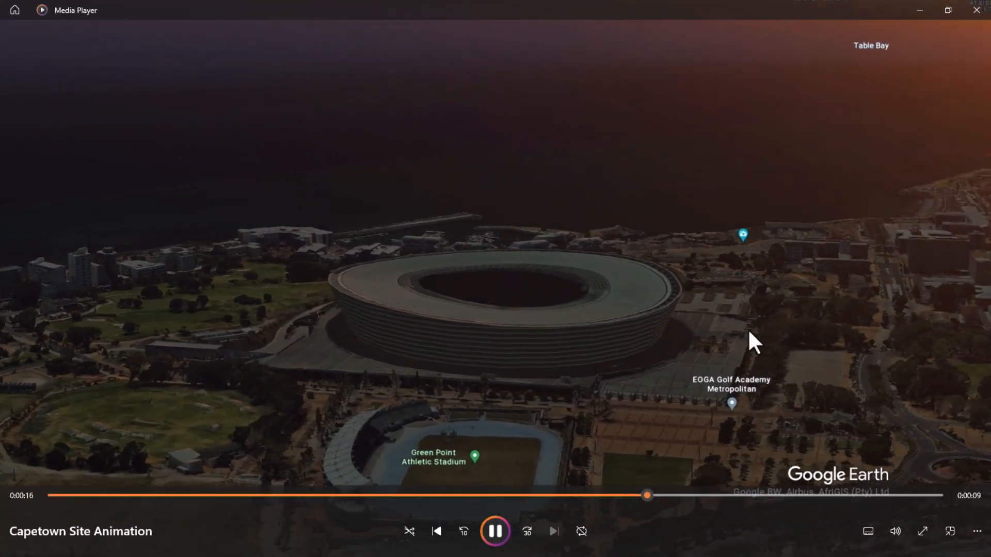